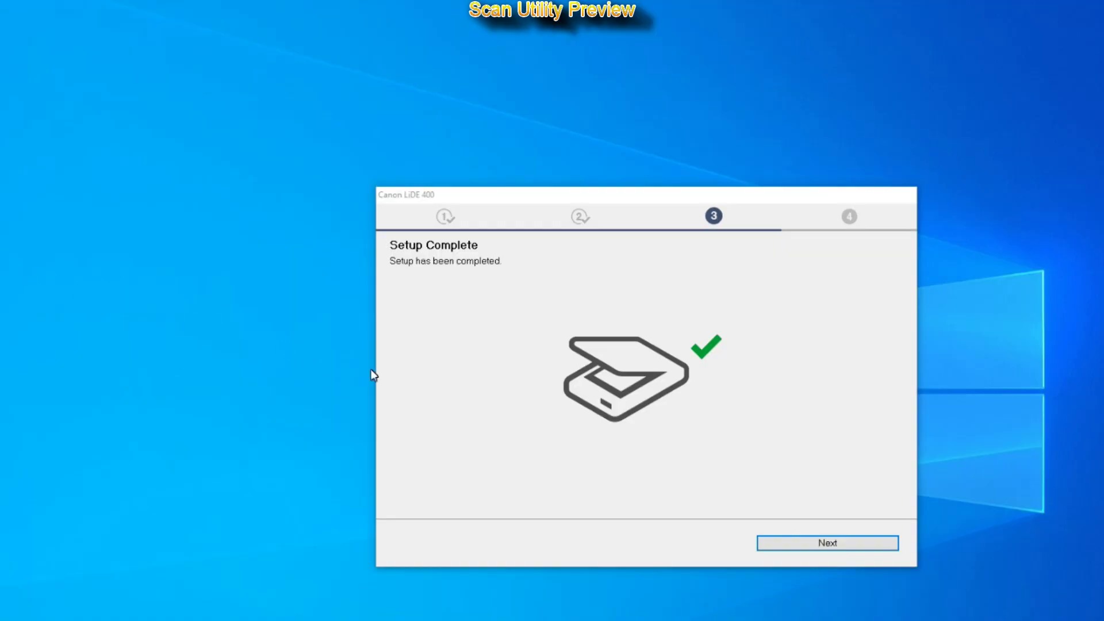
# Step: Finish the Canon LiDE 400 setup and exit the completed installer
pyautogui.click(795, 546)
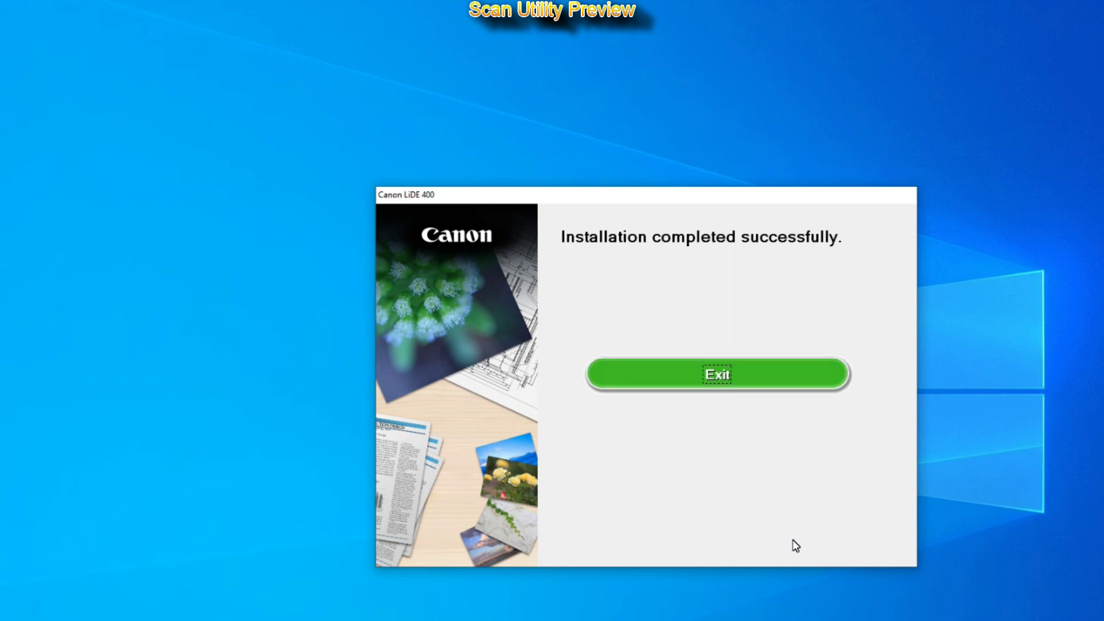
pyautogui.press('Return')
# Step: Launch IJ Scan Utility from Recently added in the Start menu and start ScanGear
pyautogui.press('super')
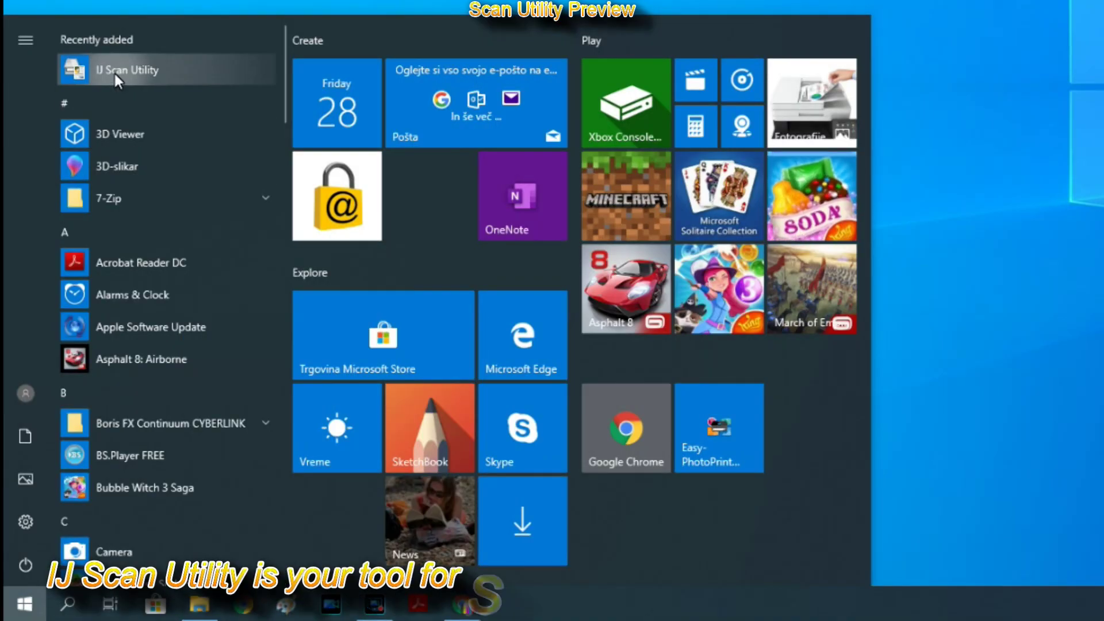
pyautogui.click(115, 73)
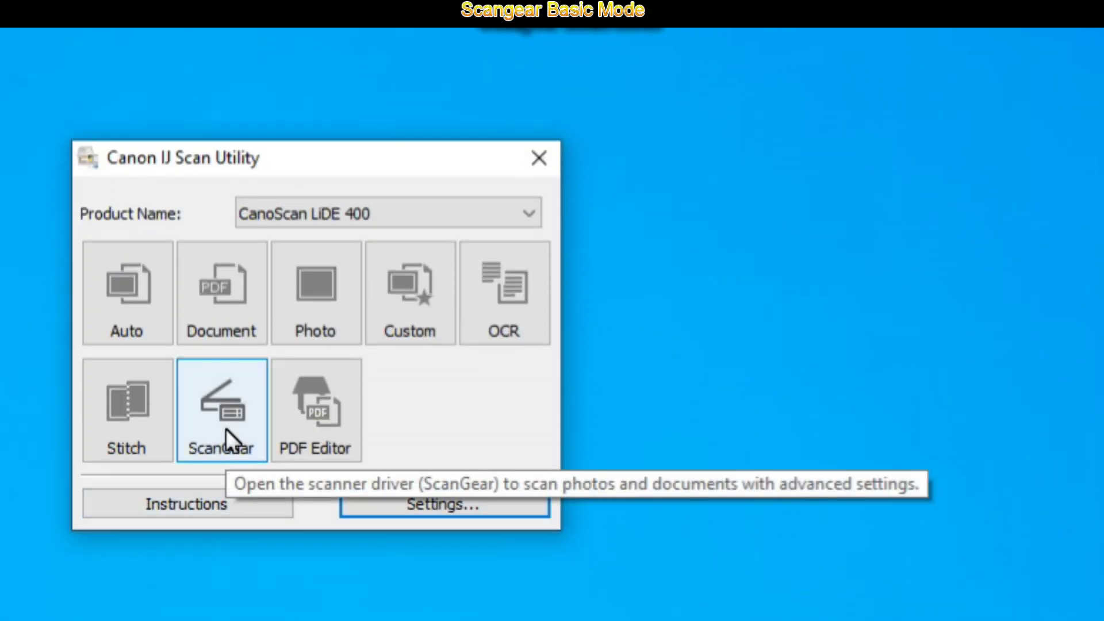
pyautogui.click(210, 399)
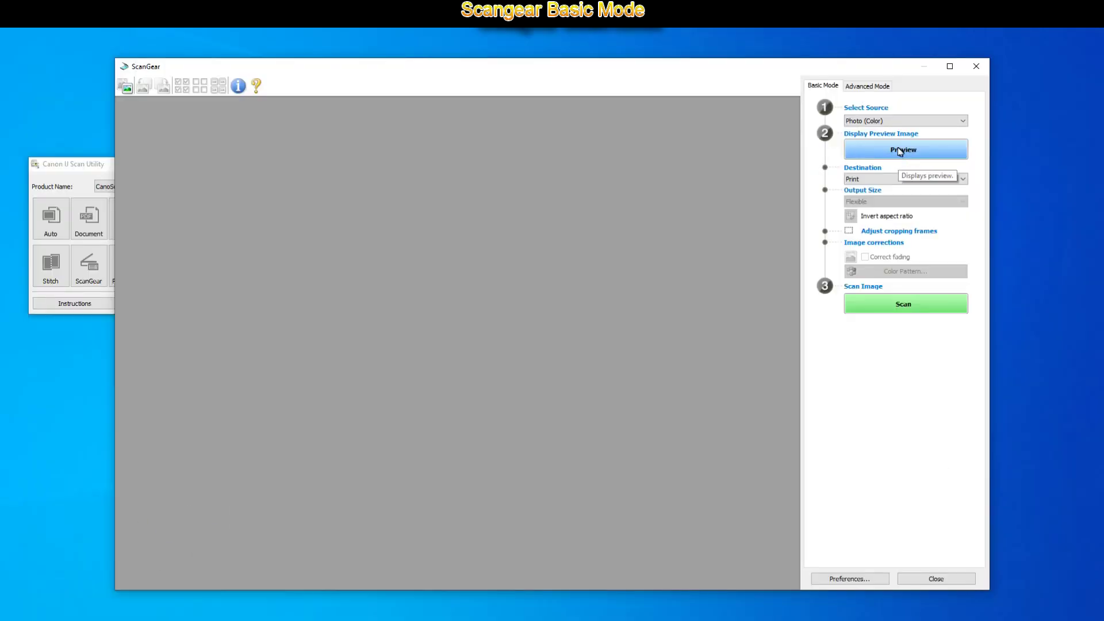
# Step: Keep Photo (Color) as source and Print as destination, then preview the page
pyautogui.click(883, 121)
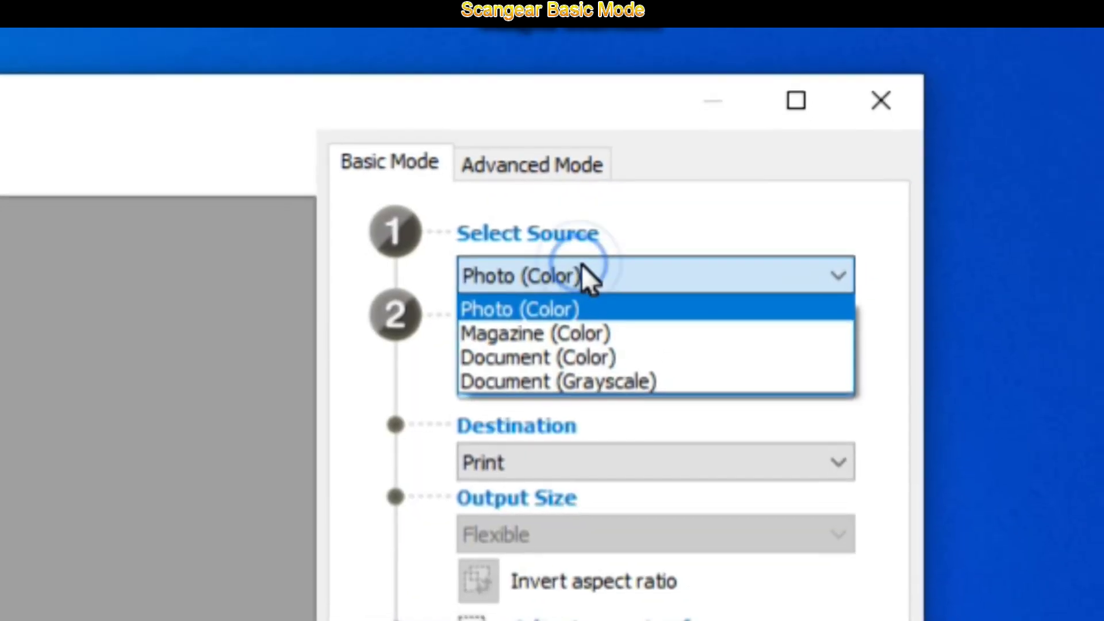
pyautogui.click(569, 285)
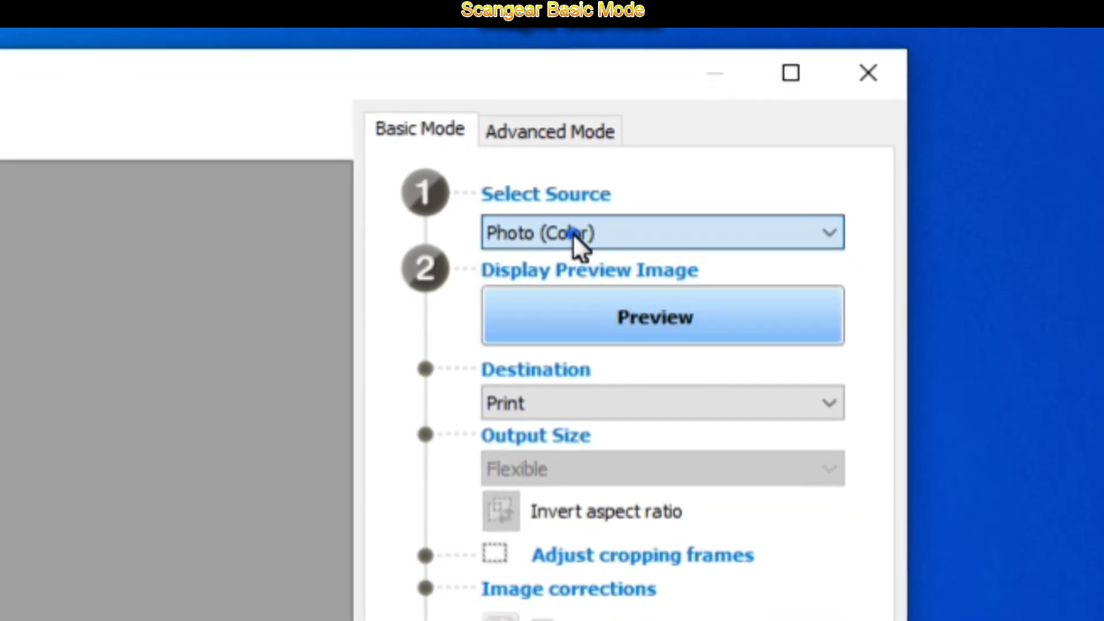
pyautogui.click(585, 371)
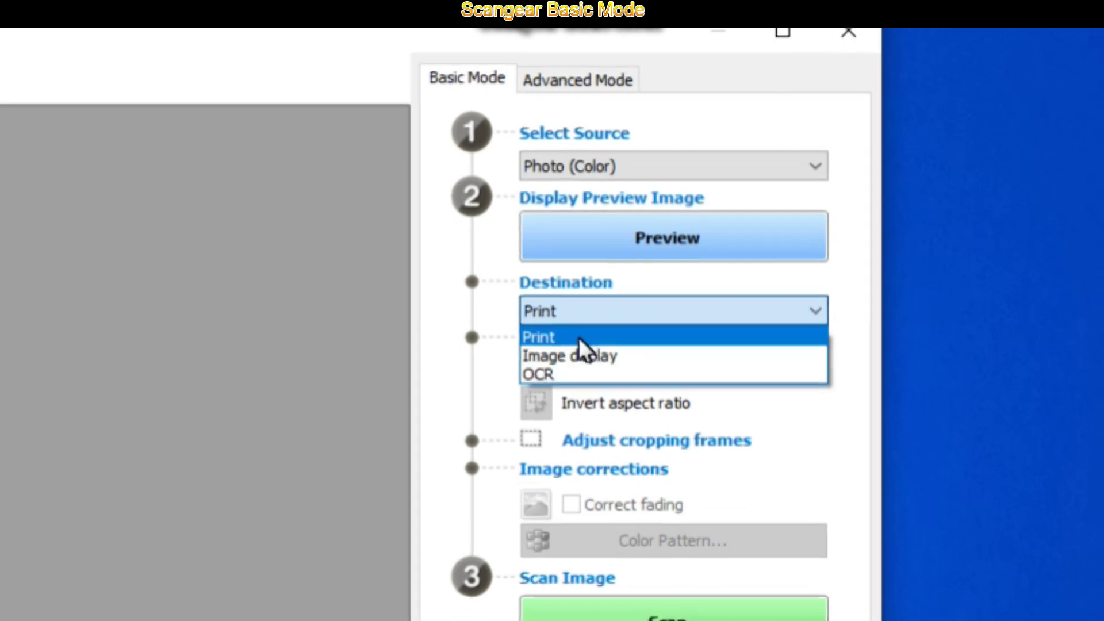
pyautogui.click(579, 294)
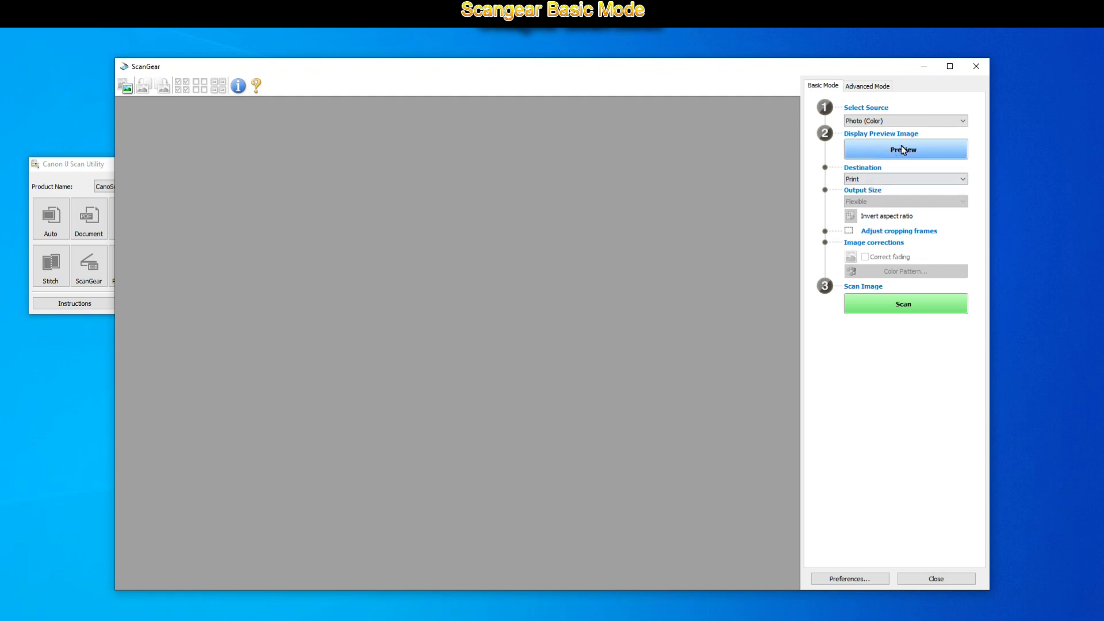
pyautogui.click(904, 151)
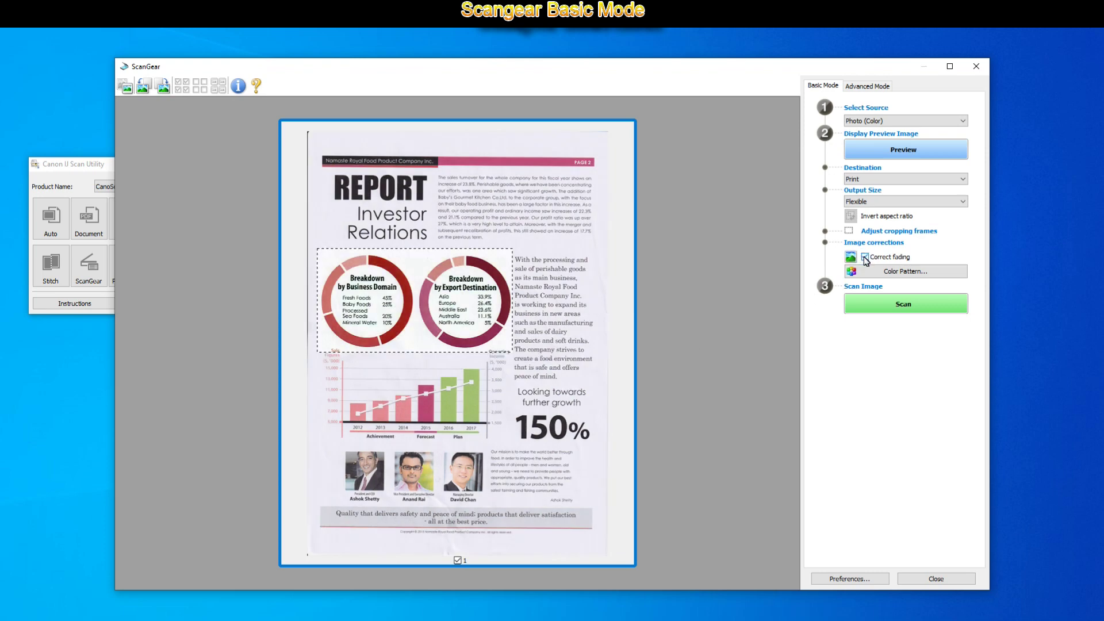
# Step: Check Color Pattern, scan the report page, and choose to retouch and save it
pyautogui.click(940, 278)
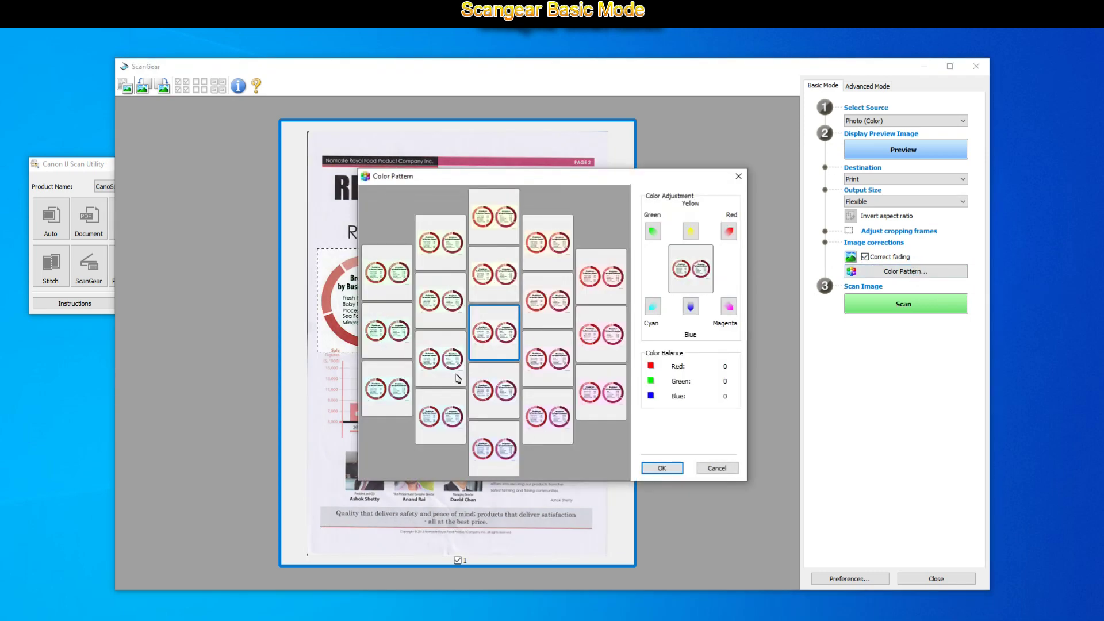
pyautogui.click(662, 467)
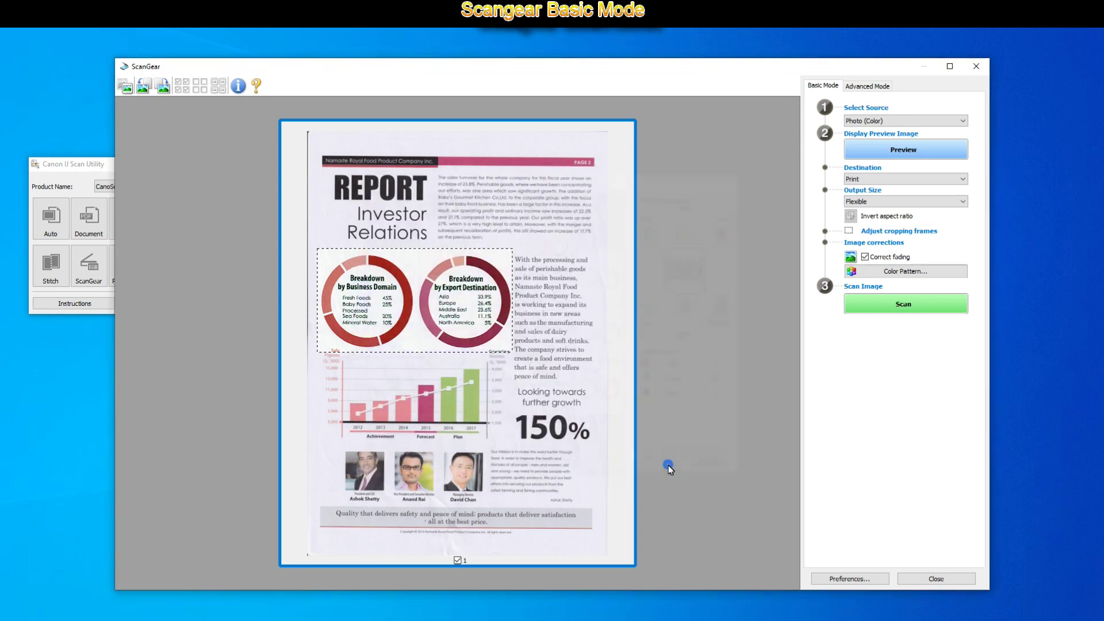
pyautogui.click(895, 302)
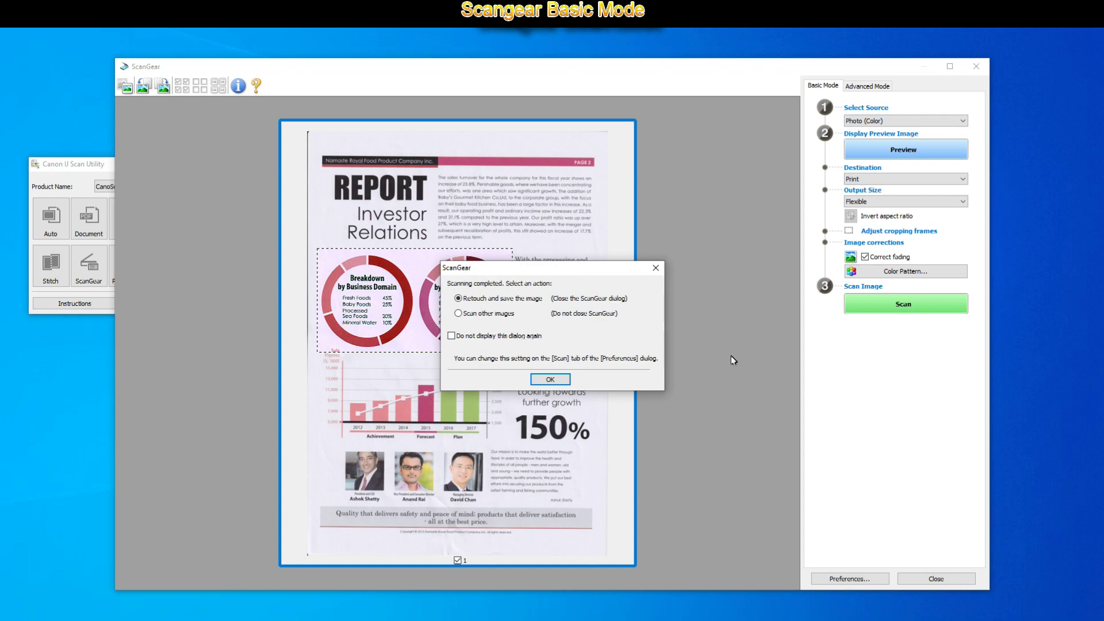
pyautogui.click(552, 381)
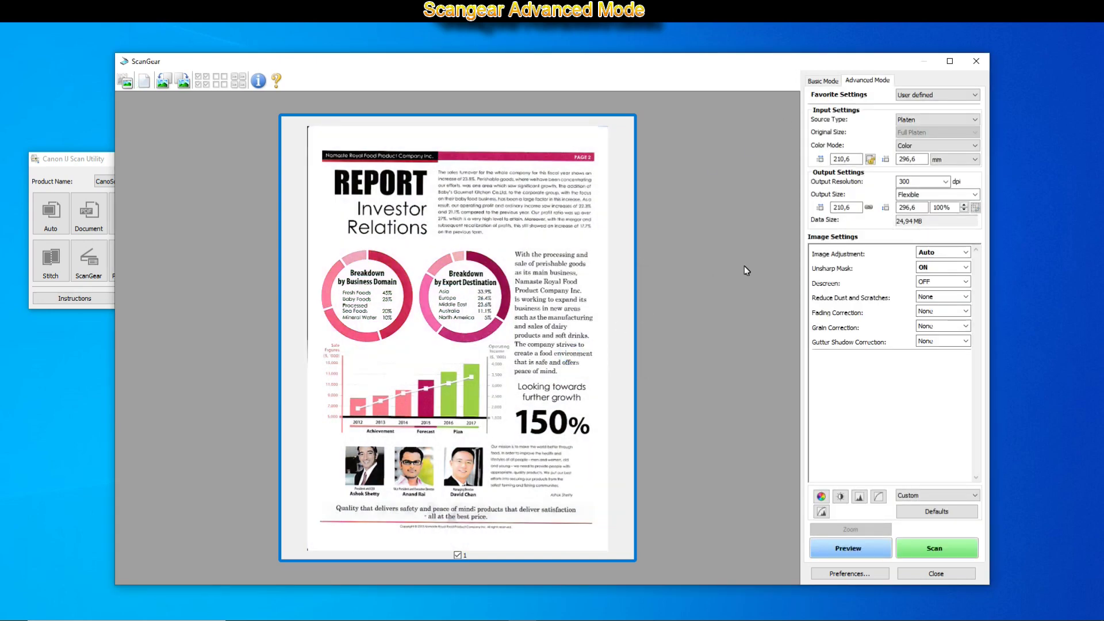
# Step: Keep User defined favourites and Color mode, settling output resolution at 1200 dpi
pyautogui.click(952, 95)
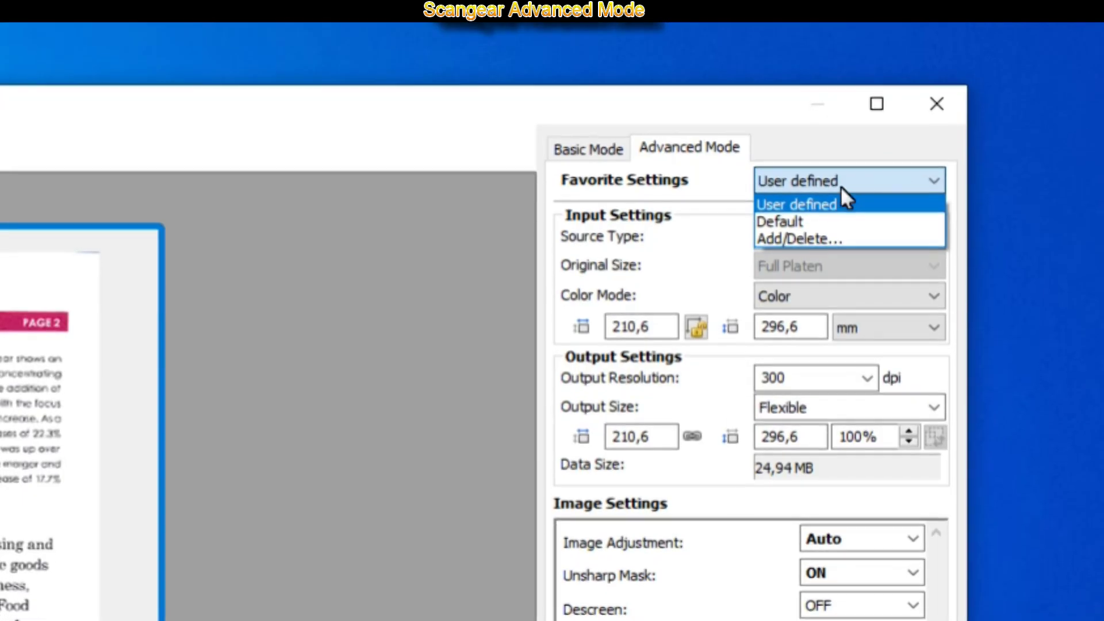
pyautogui.click(970, 230)
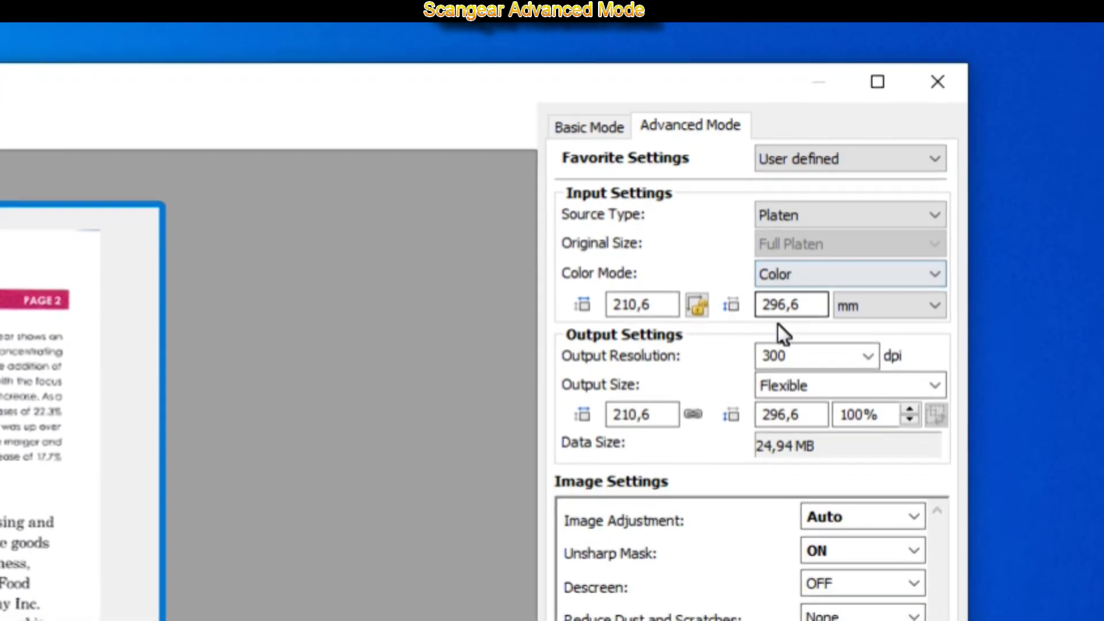
pyautogui.click(782, 269)
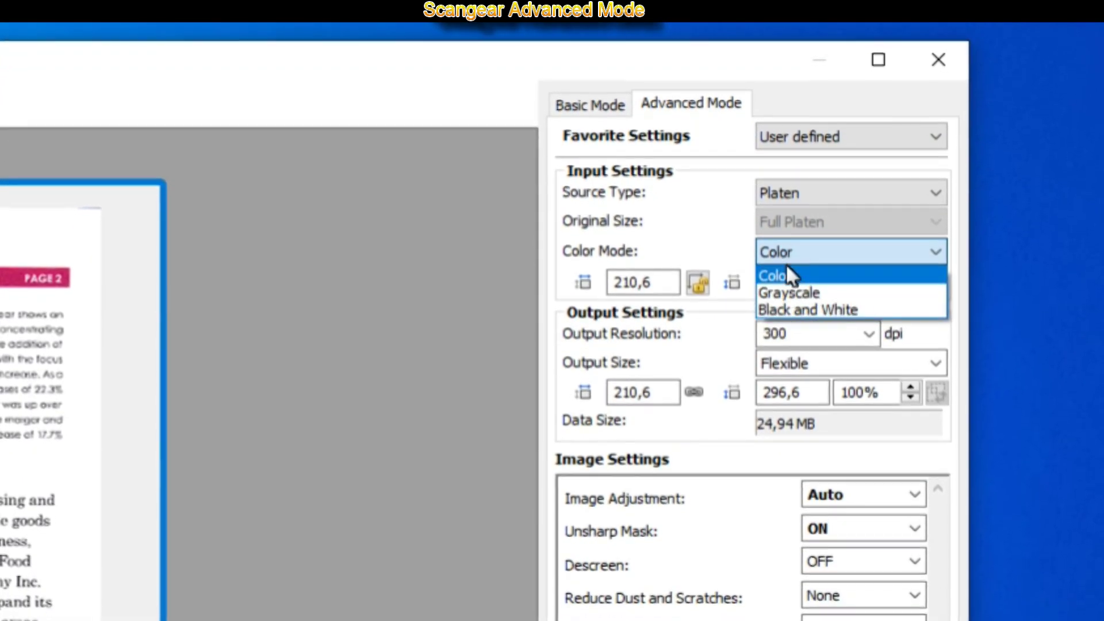
pyautogui.click(786, 277)
pyautogui.click(802, 316)
pyautogui.click(868, 317)
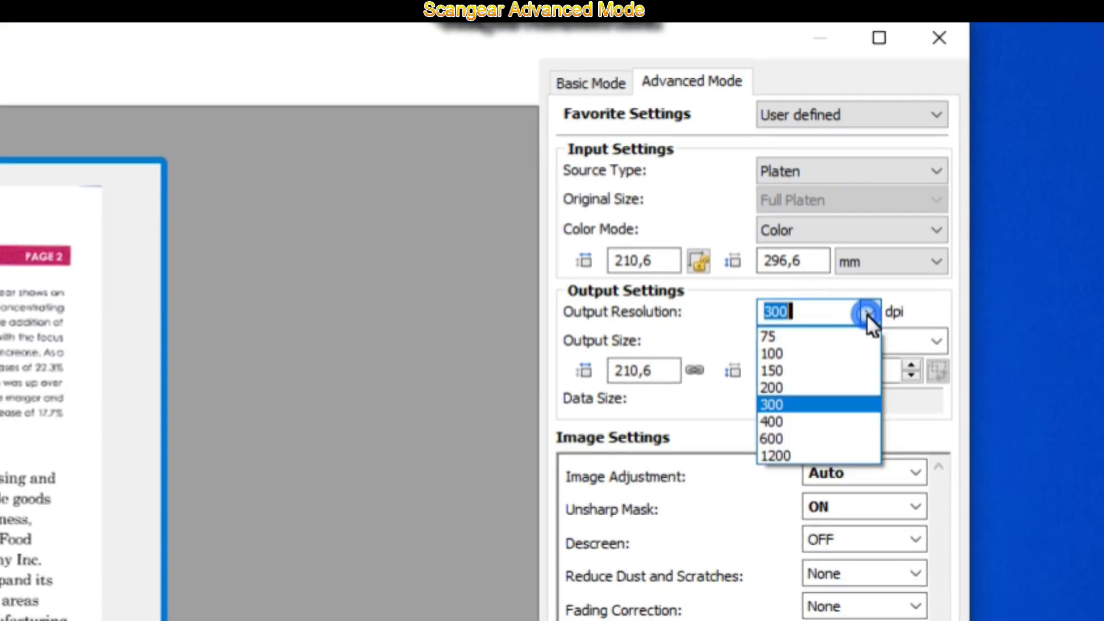
pyautogui.click(811, 441)
pyautogui.click(823, 296)
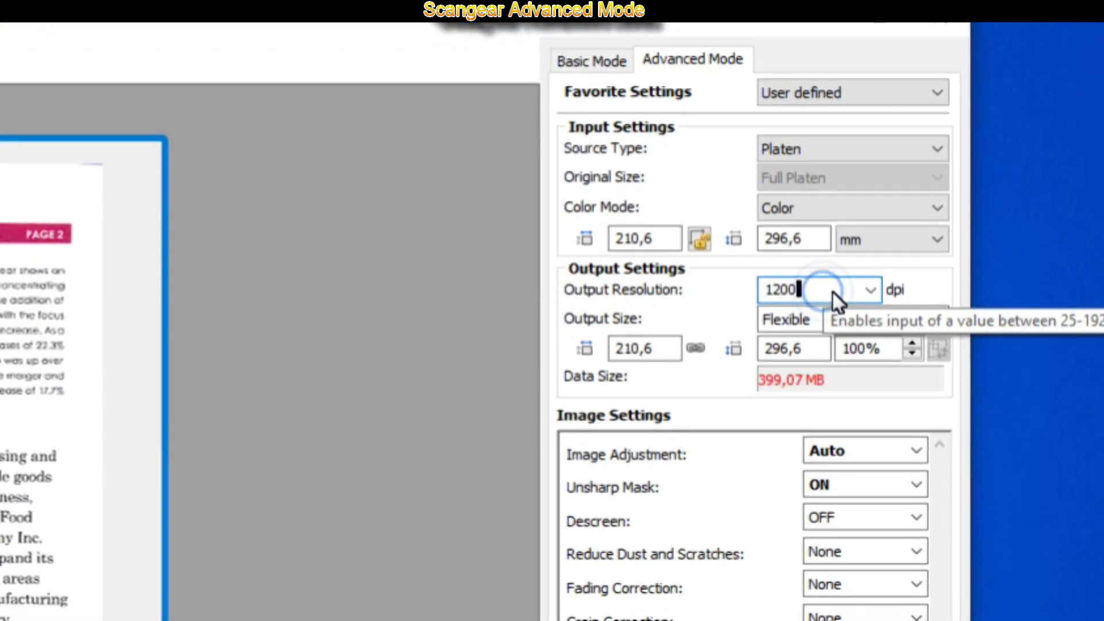
pyautogui.press('BackSpace')
pyautogui.press('BackSpace')
pyautogui.press('BackSpace')
pyautogui.press('BackSpace')
pyautogui.write('48')
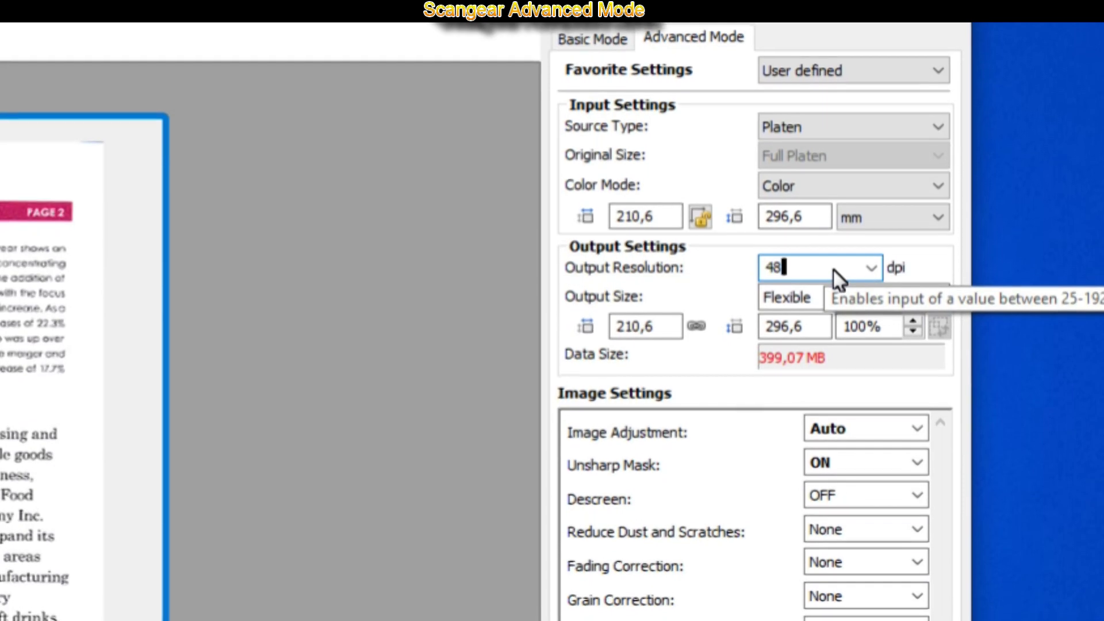
pyautogui.write('00')
pyautogui.press('Tab')
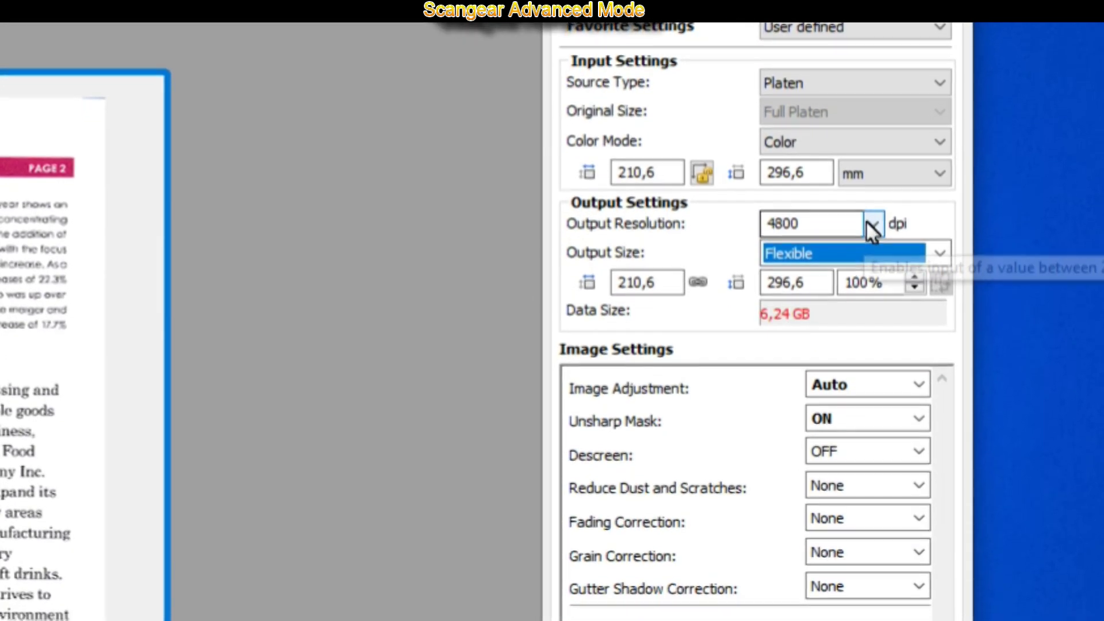
pyautogui.click(867, 220)
pyautogui.click(785, 353)
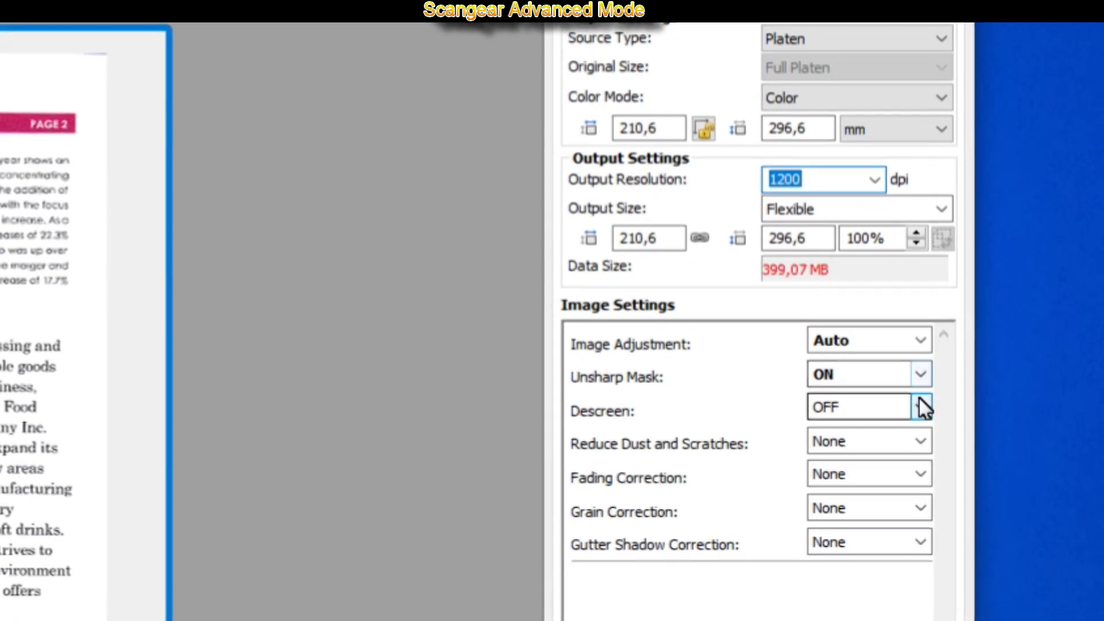
# Step: Review the descreen, dust reduction (None), fading, grain and gutter shadow options
pyautogui.click(918, 403)
pyautogui.click(919, 413)
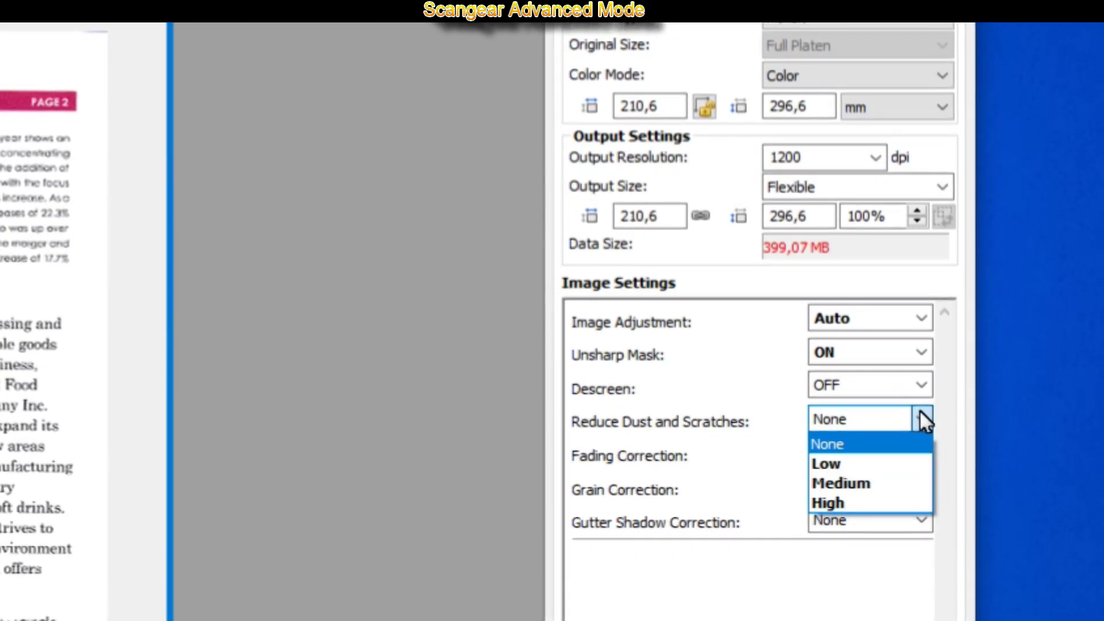
pyautogui.click(919, 423)
pyautogui.click(919, 451)
pyautogui.click(921, 470)
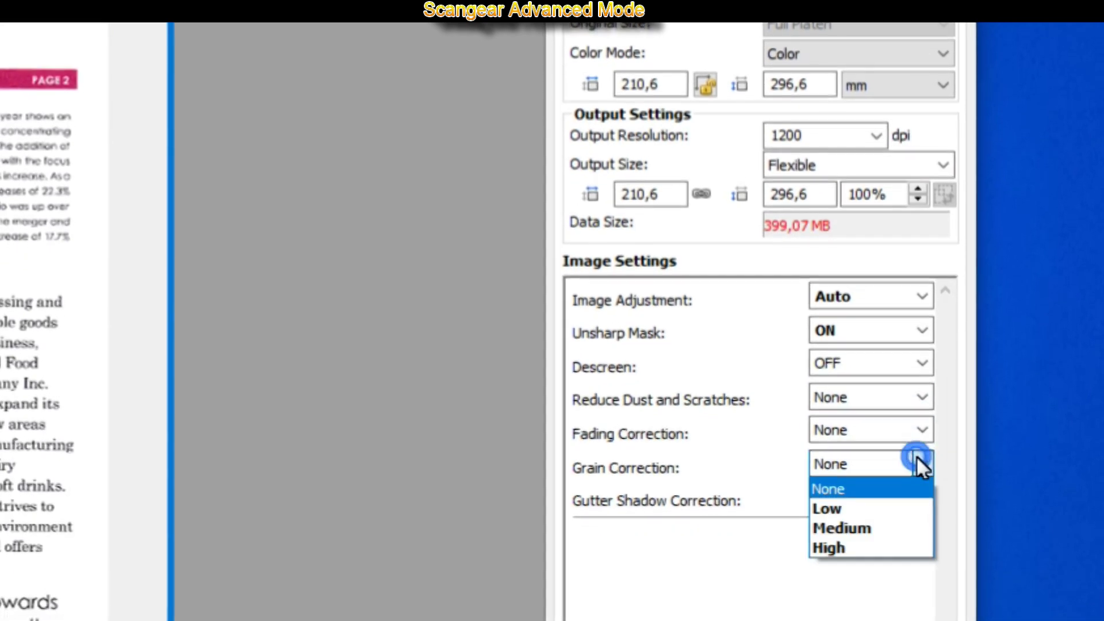
pyautogui.click(919, 492)
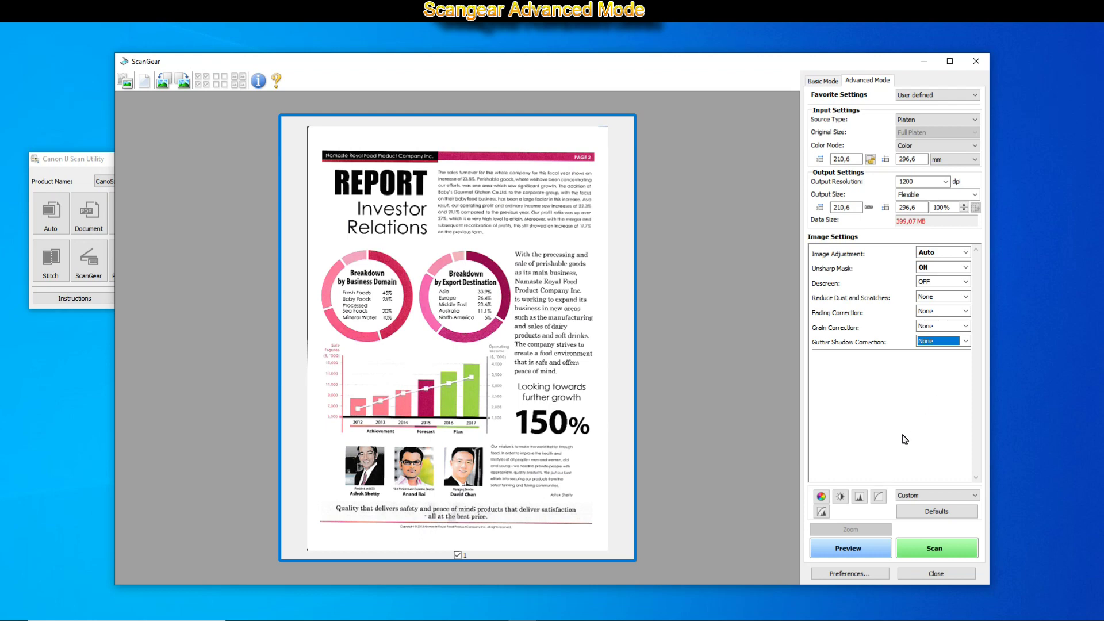
# Step: Refresh the full-page preview and frame the bar chart as the scan area
pyautogui.click(874, 547)
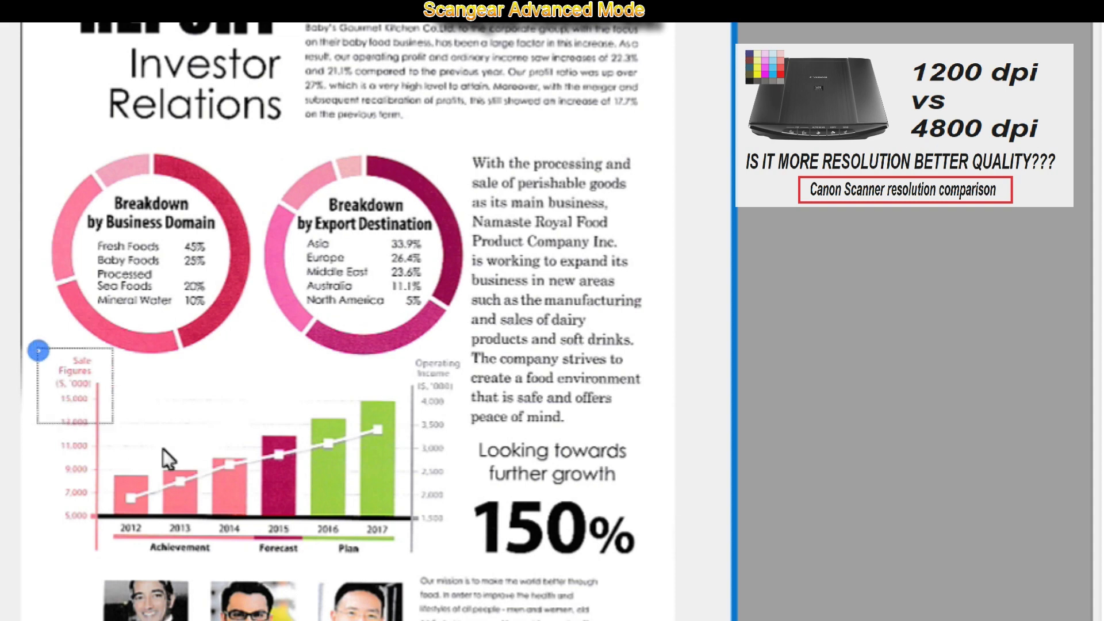
pyautogui.moveTo(39, 351); pyautogui.dragTo(378, 549)
pyautogui.moveTo(463, 571); pyautogui.dragTo(467, 572)
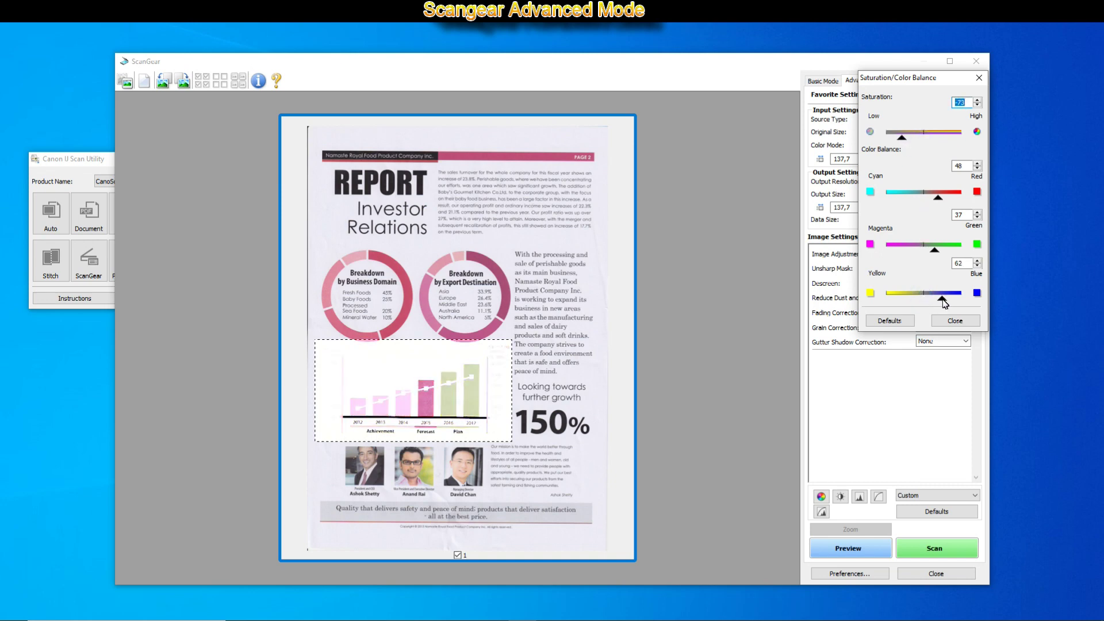
# Step: Try colour balance and Green-channel contrast changes, then reset brightness/contrast and saturation
pyautogui.moveTo(905, 301); pyautogui.dragTo(903, 301)
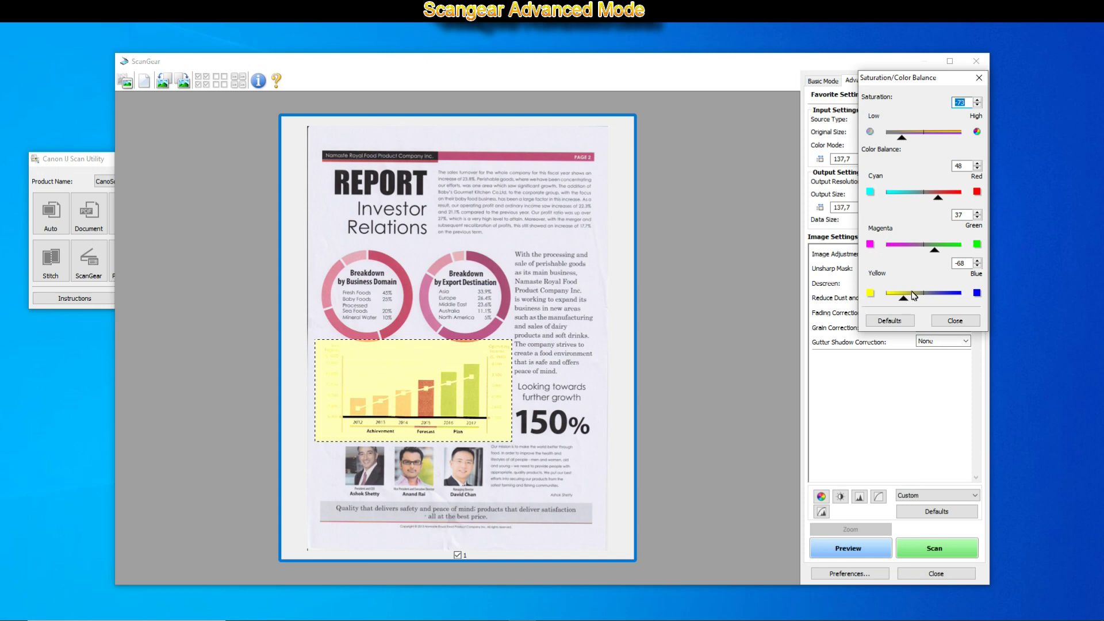
pyautogui.click(841, 497)
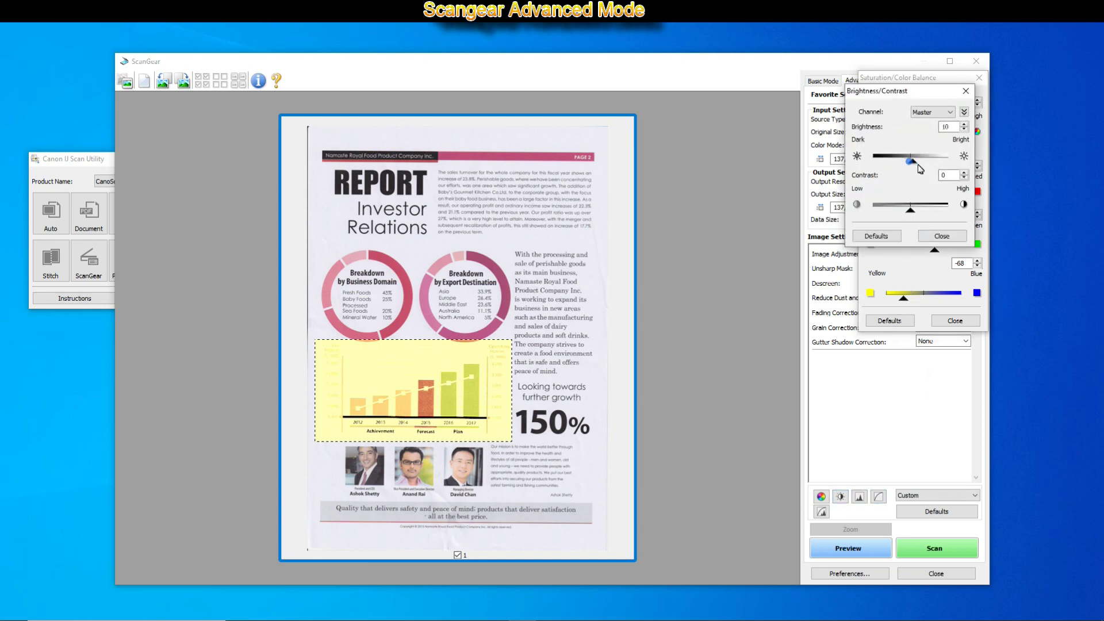
pyautogui.moveTo(919, 168); pyautogui.dragTo(932, 170)
pyautogui.click(932, 111)
pyautogui.click(924, 137)
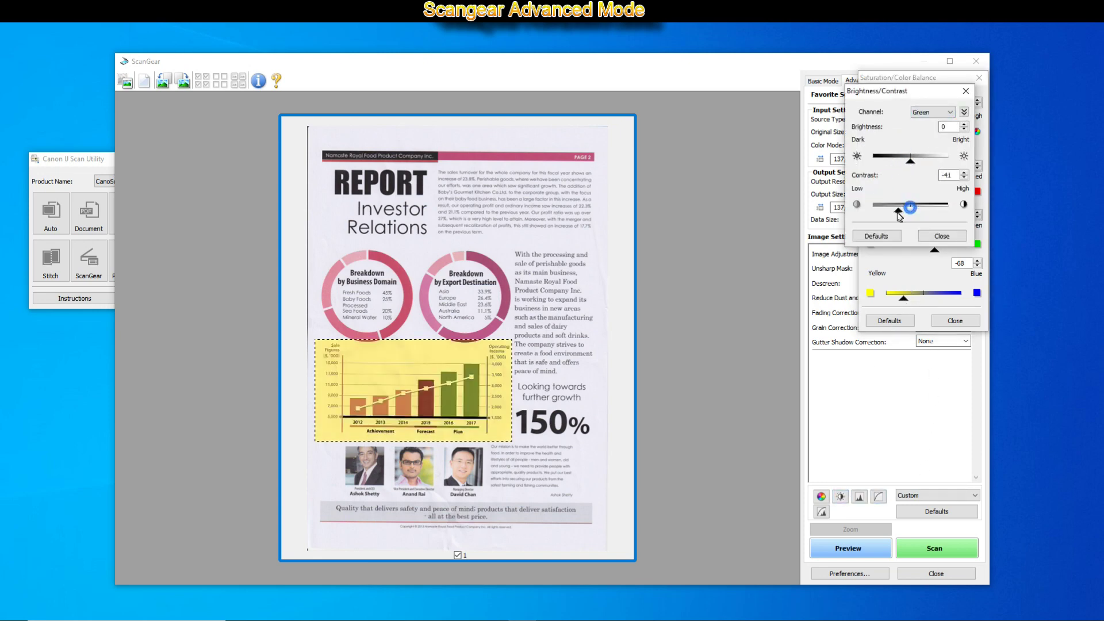
pyautogui.moveTo(910, 209); pyautogui.dragTo(884, 219)
pyautogui.click(897, 236)
pyautogui.click(940, 236)
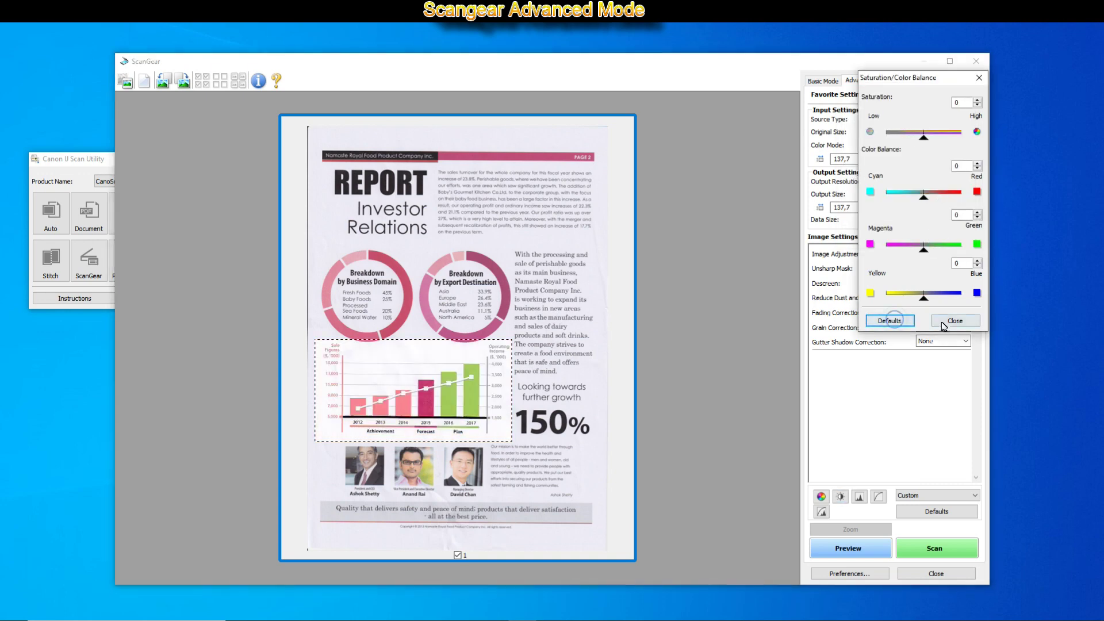
pyautogui.click(955, 319)
# Step: Set the Histogram Red channel midtone to 50
pyautogui.click(859, 496)
pyautogui.click(910, 145)
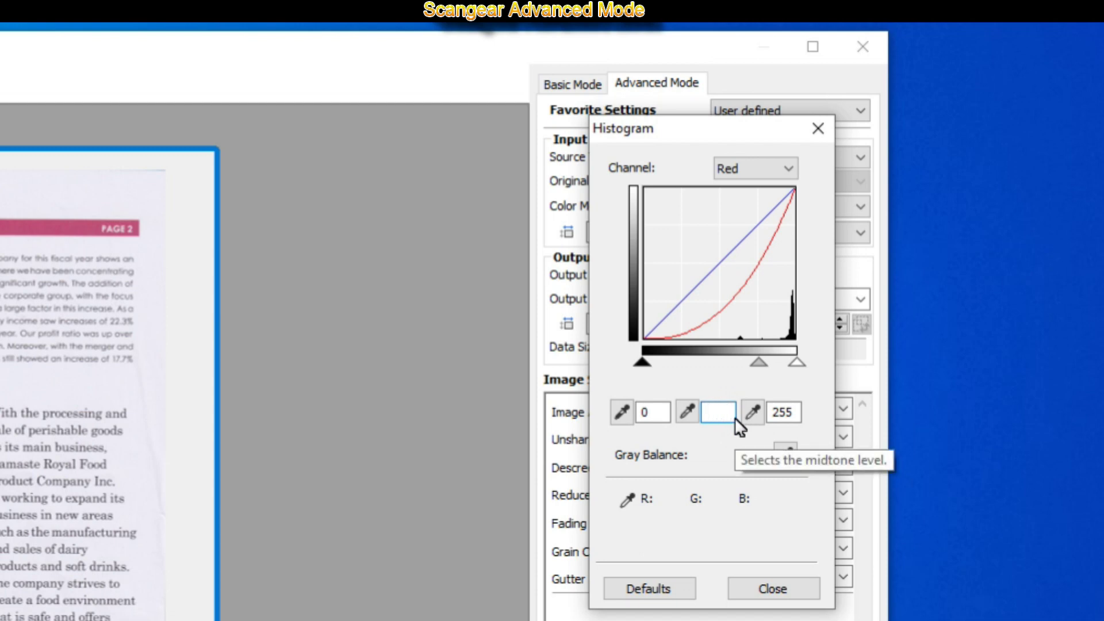
pyautogui.write('50')
pyautogui.press('Return')
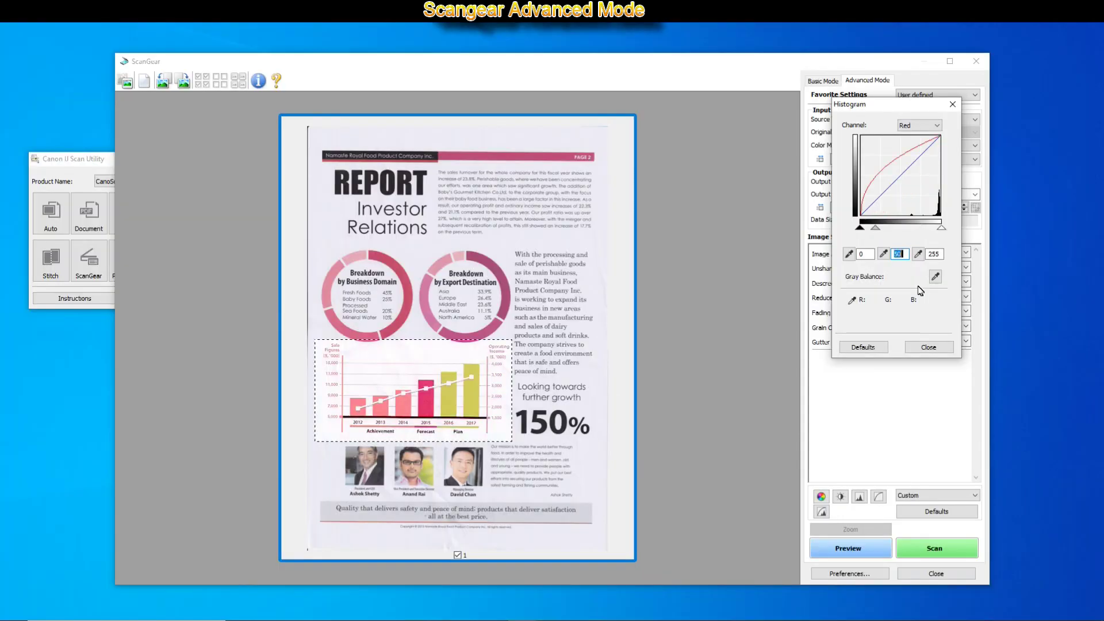
pyautogui.click(928, 346)
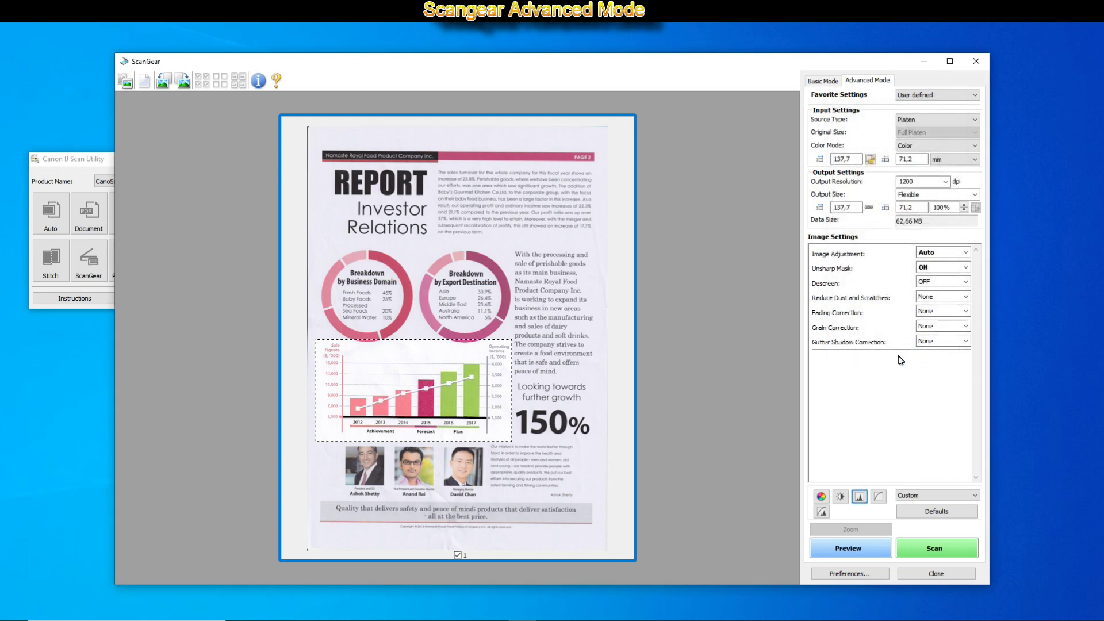
# Step: Apply the Underexposure tone curve to Blue and Overexposure to Red
pyautogui.click(878, 497)
pyautogui.click(895, 155)
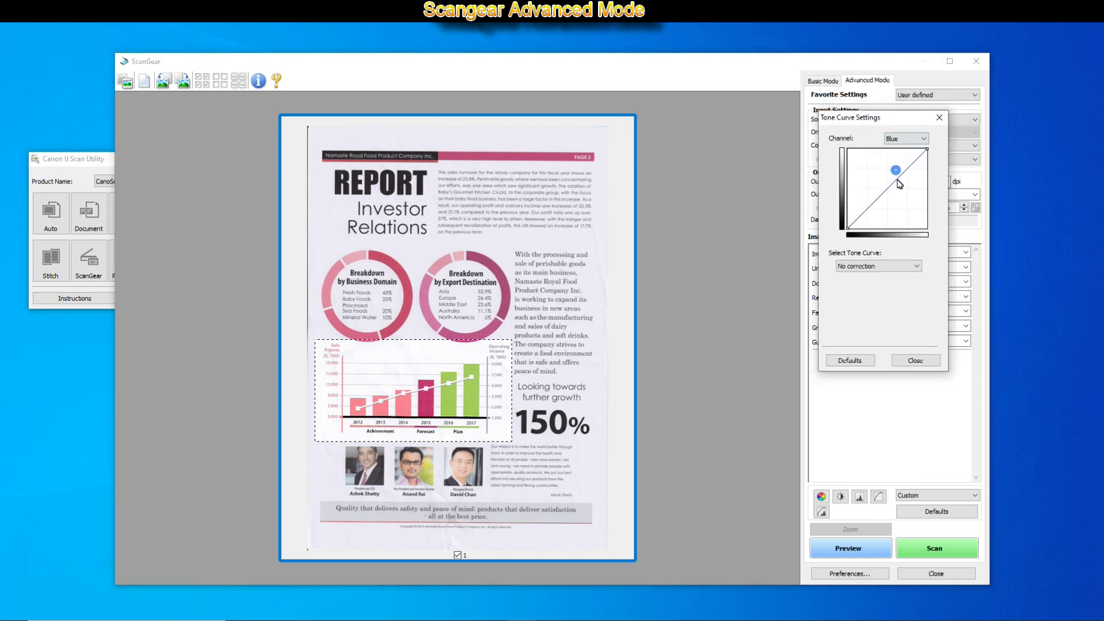
pyautogui.click(873, 269)
pyautogui.click(868, 300)
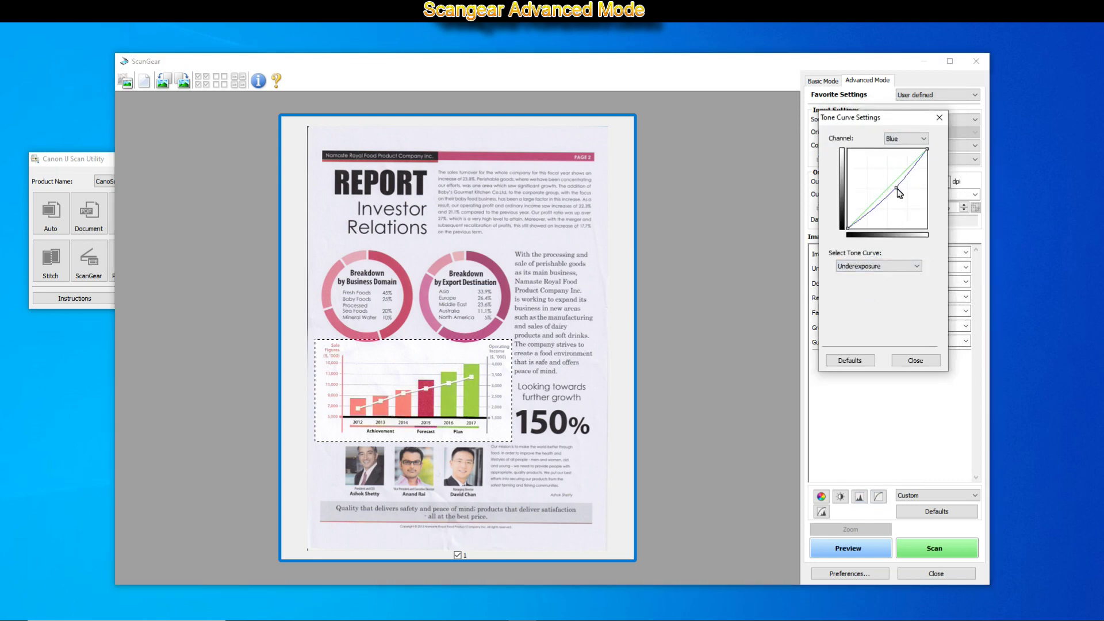
pyautogui.moveTo(912, 207); pyautogui.dragTo(908, 217)
pyautogui.click(906, 138)
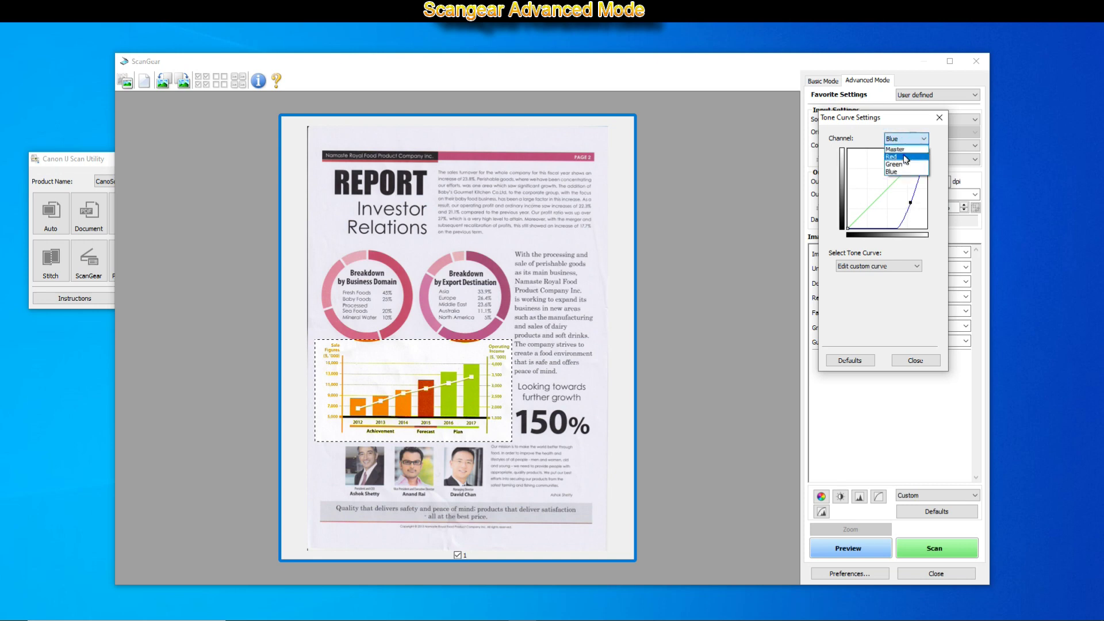
pyautogui.click(901, 158)
pyautogui.click(874, 265)
pyautogui.click(865, 285)
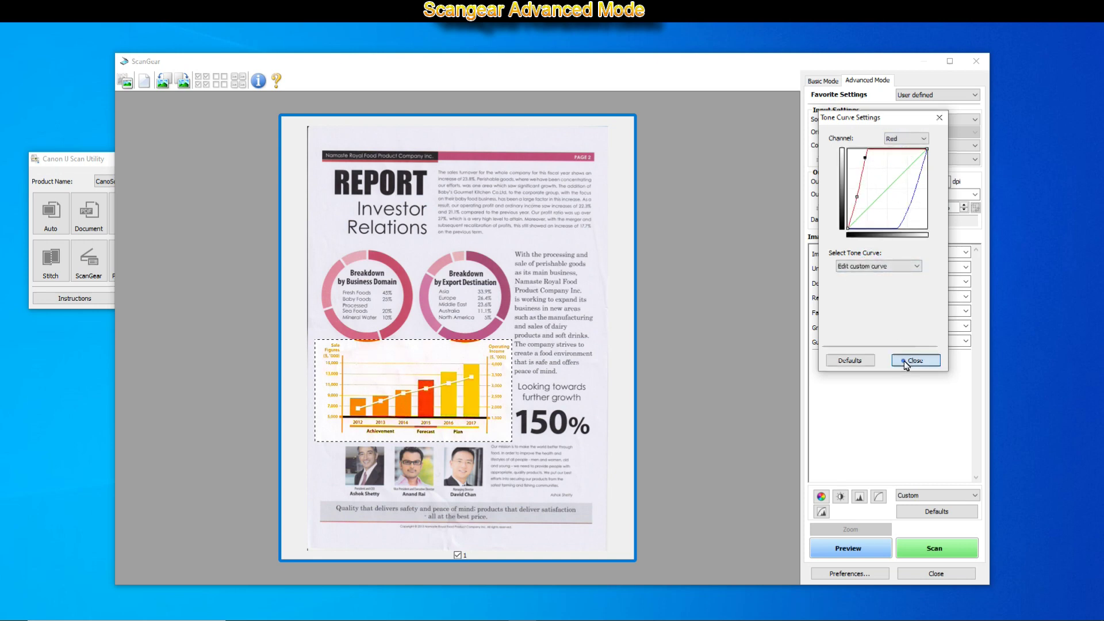
pyautogui.click(914, 359)
# Step: Check the combined Blue curve in Final Review and start the chart scan
pyautogui.click(878, 496)
pyautogui.click(893, 152)
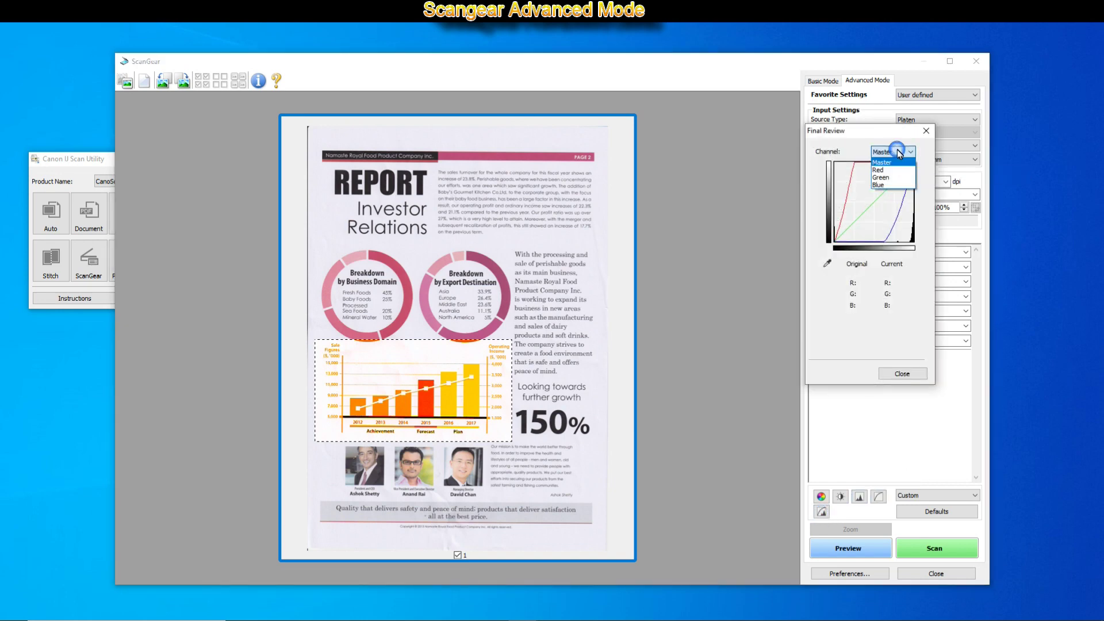
pyautogui.click(889, 185)
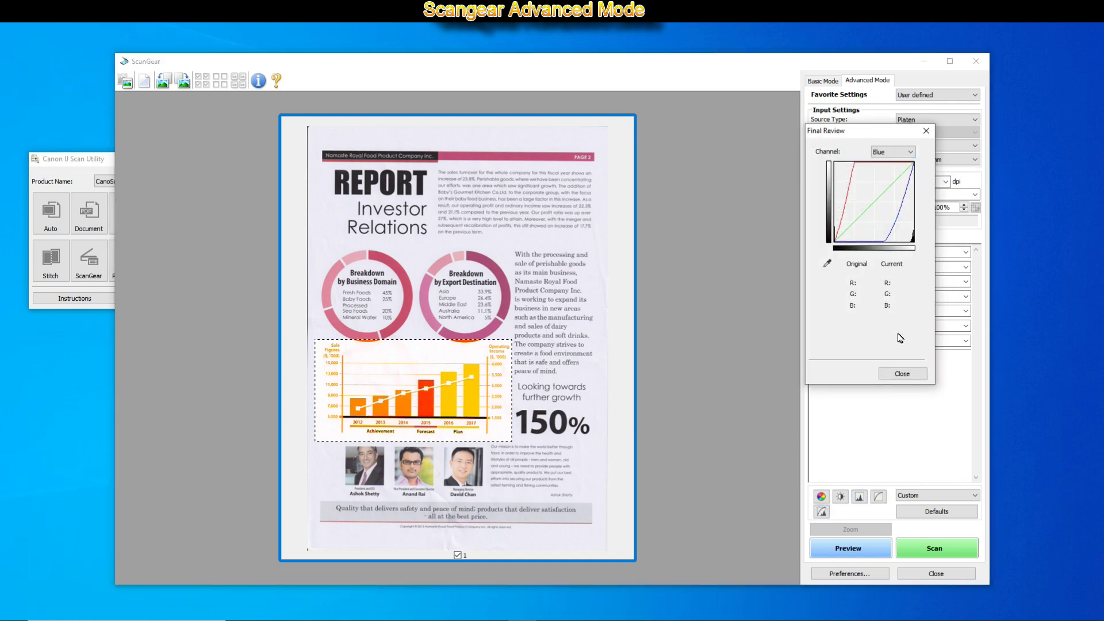
pyautogui.click(902, 373)
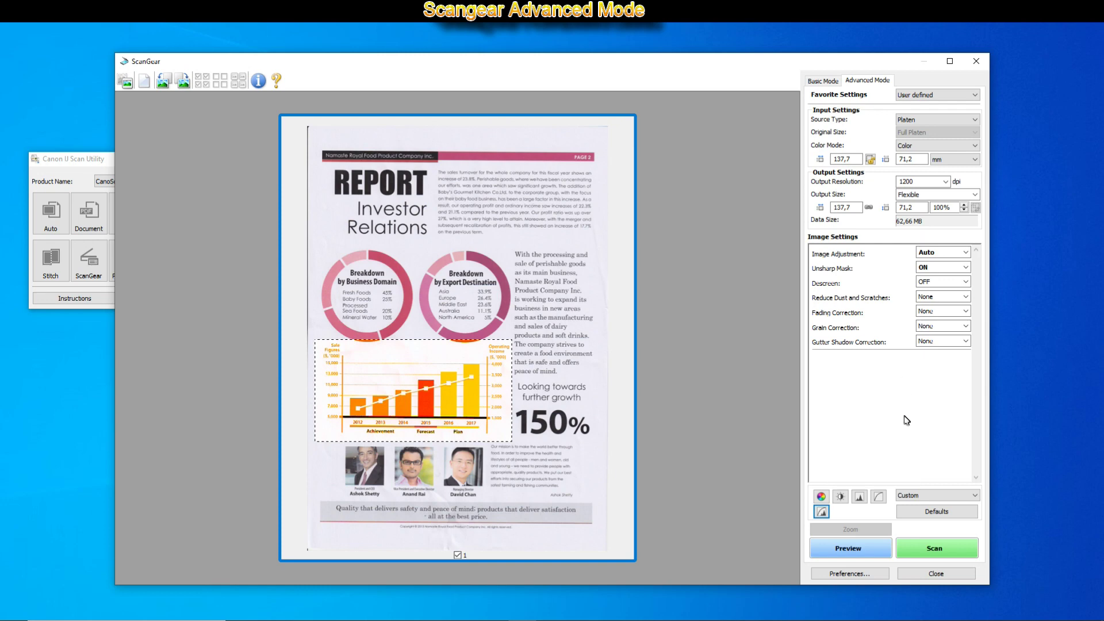
pyautogui.click(922, 548)
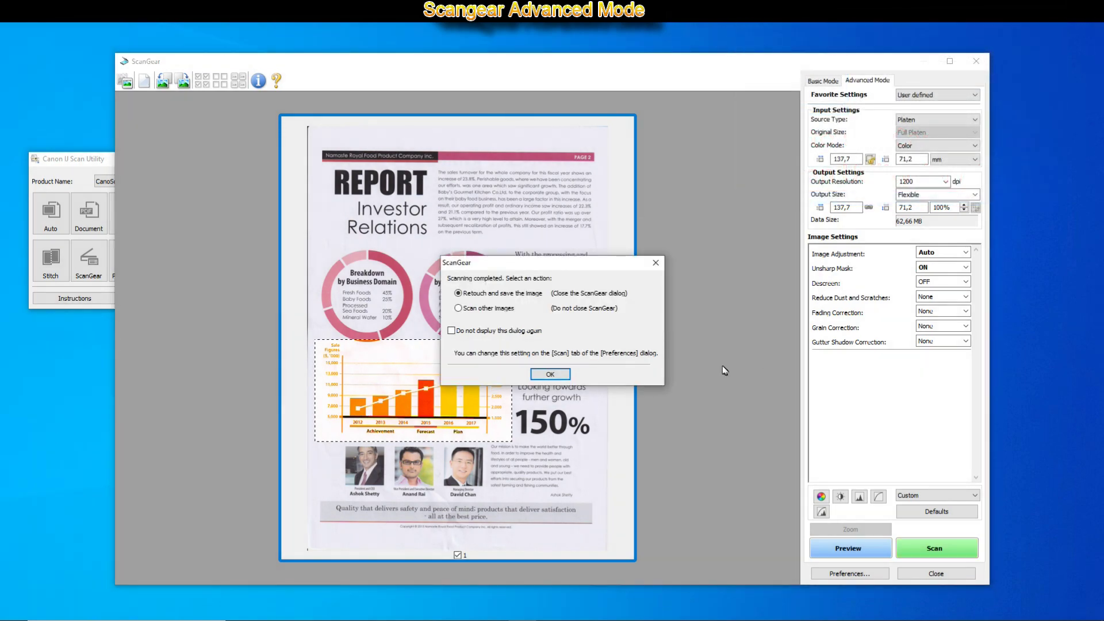
# Step: Confirm Retouch and save the image so the scanned chart opens in Photos
pyautogui.click(551, 374)
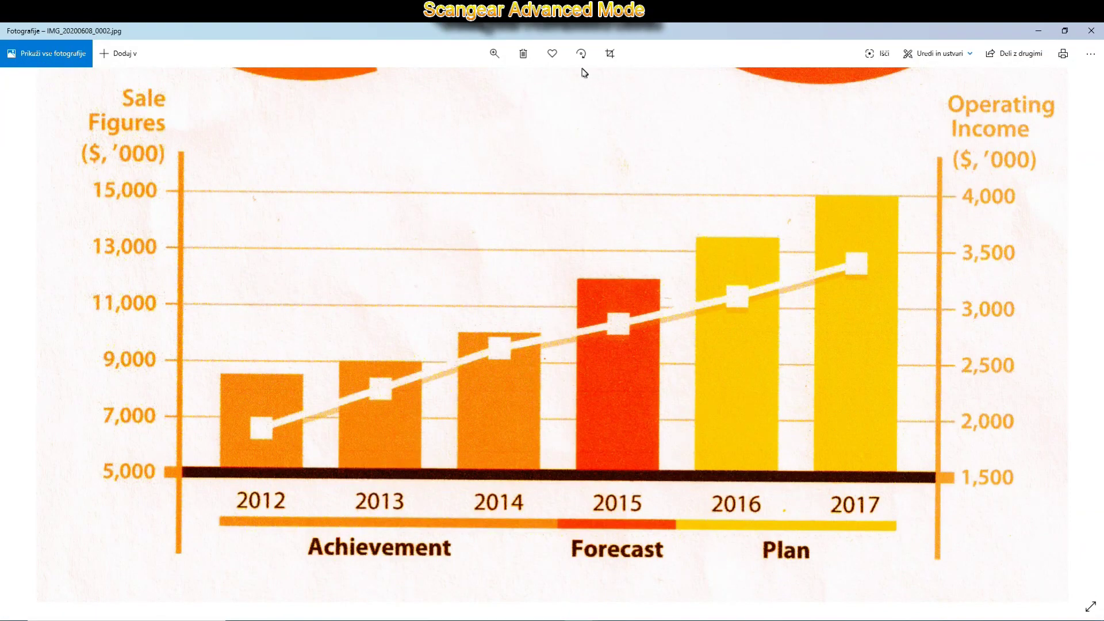
# Step: Zoom the chart scan to maximum and pan across the orange and yellow bar edges
pyautogui.click(493, 54)
pyautogui.moveTo(441, 84); pyautogui.dragTo(476, 82)
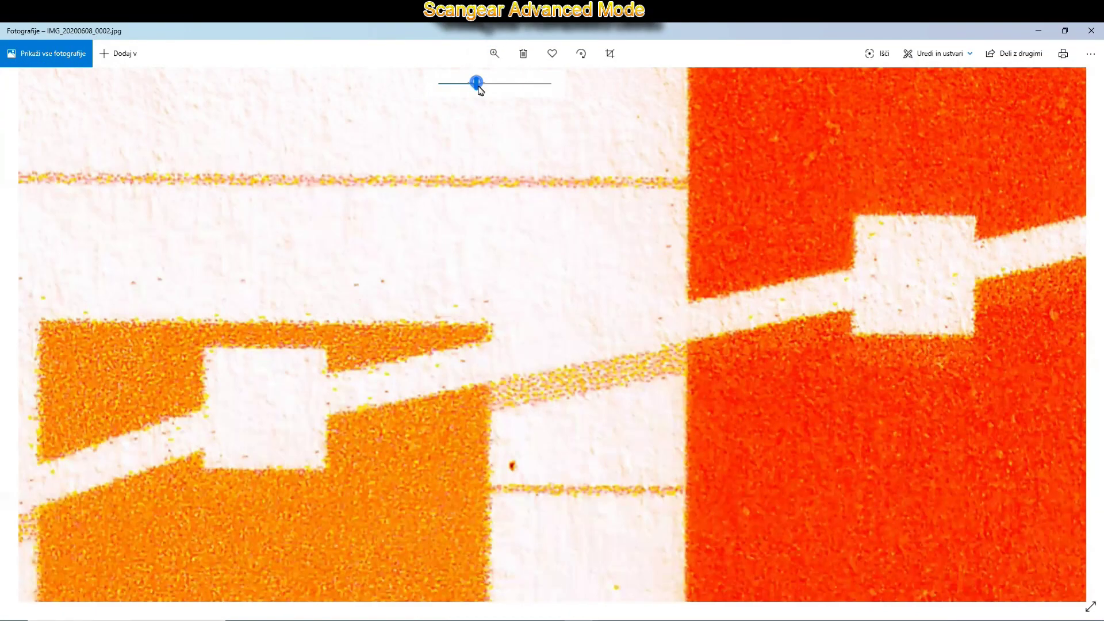
pyautogui.click(510, 83)
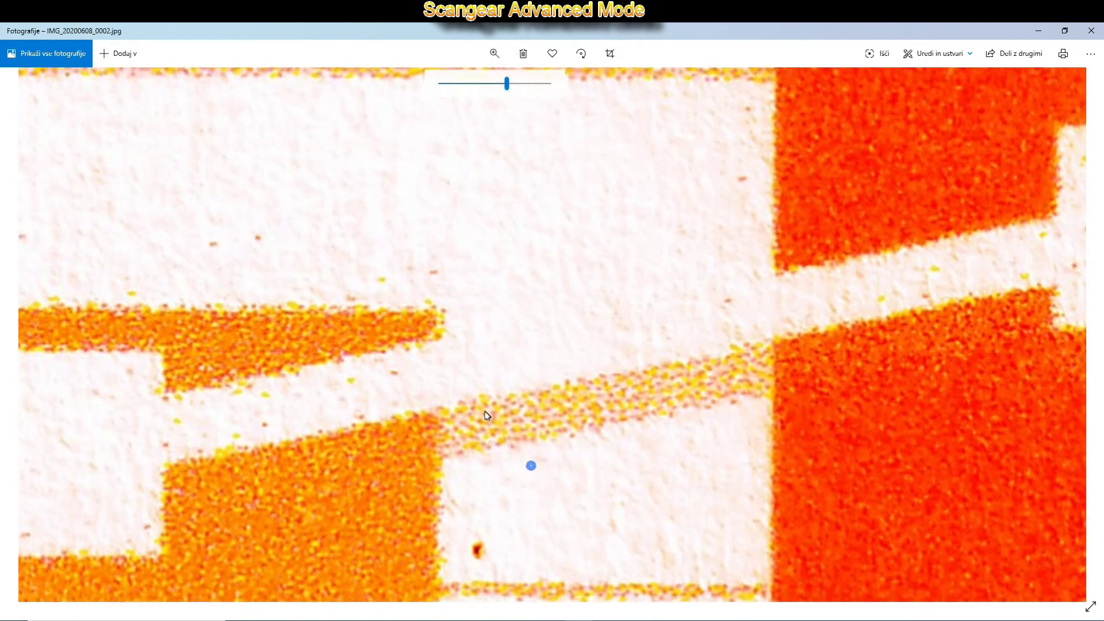
pyautogui.moveTo(530, 463); pyautogui.dragTo(357, 215)
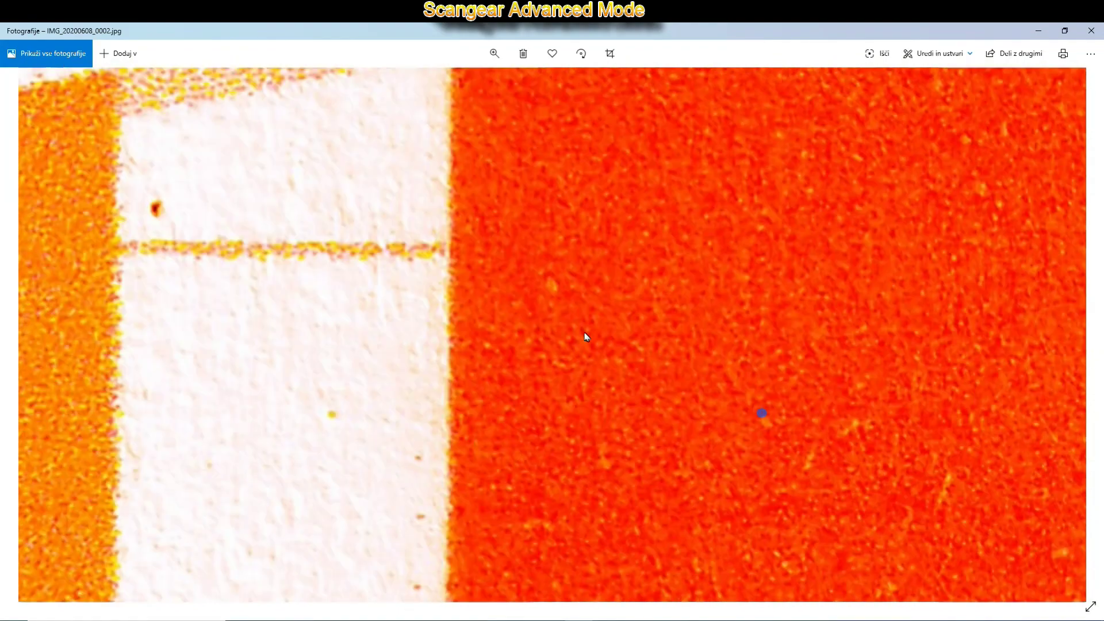
pyautogui.moveTo(586, 337)
pyautogui.mouseDown()
pyautogui.moveTo(402, 398)
pyautogui.moveTo(696, 481)
pyautogui.moveTo(643, 227)
pyautogui.mouseUp()
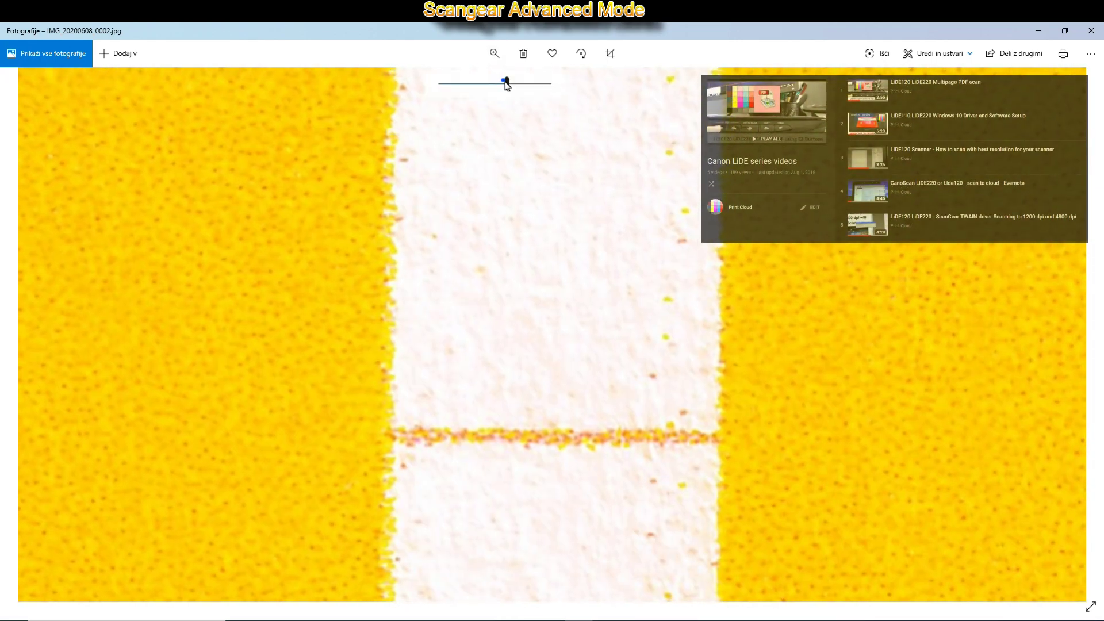
pyautogui.moveTo(507, 83); pyautogui.dragTo(549, 84)
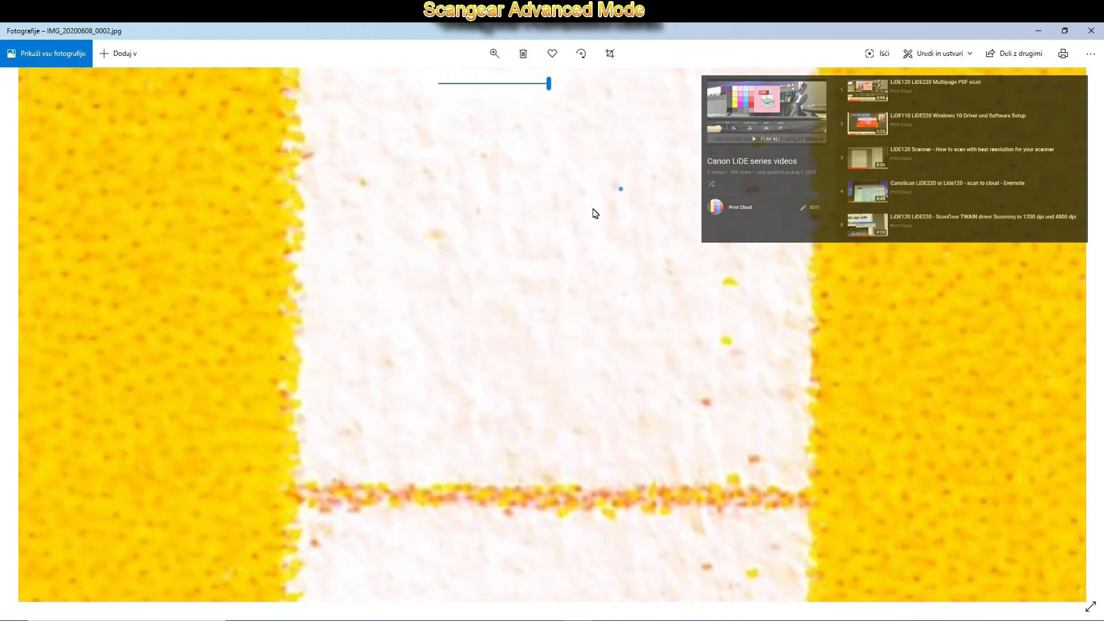
pyautogui.moveTo(593, 213); pyautogui.dragTo(436, 324)
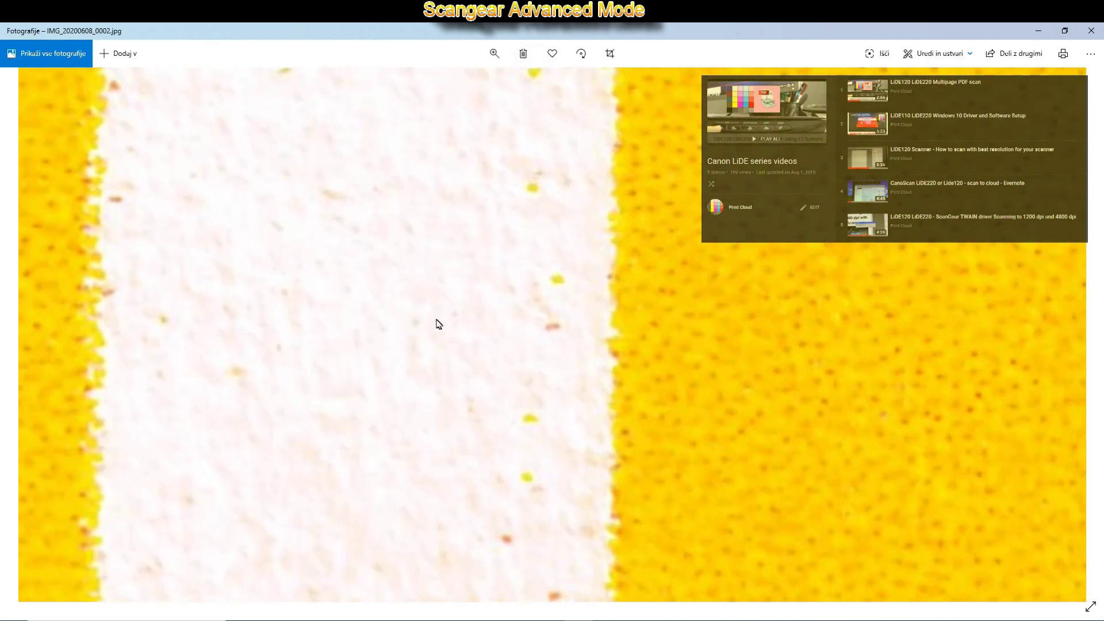